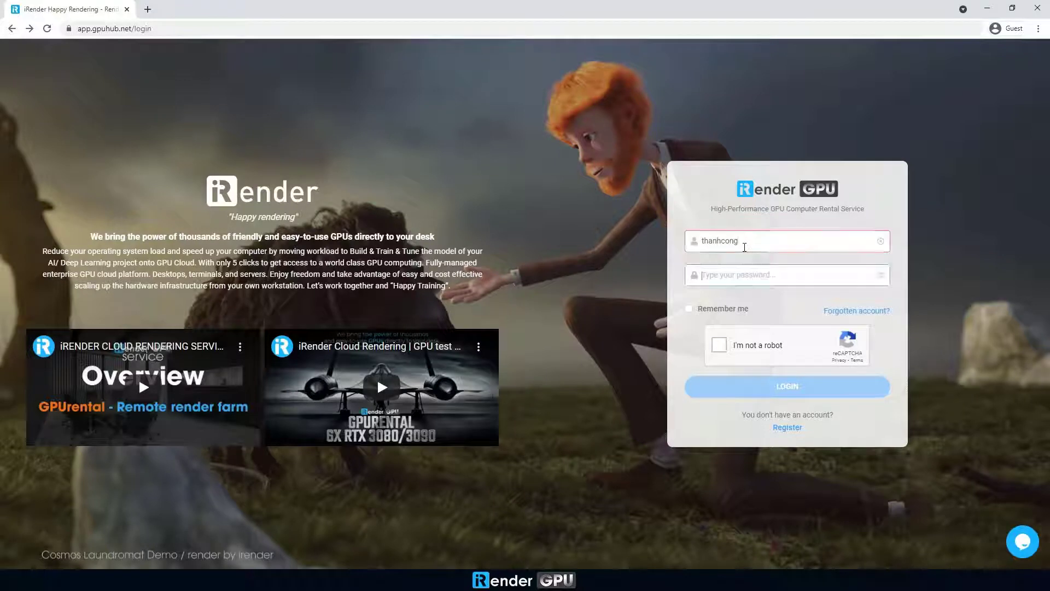
Pass the reCAPTCHA, log in to iRender GPU, and list the GPUHub servers
click(722, 350)
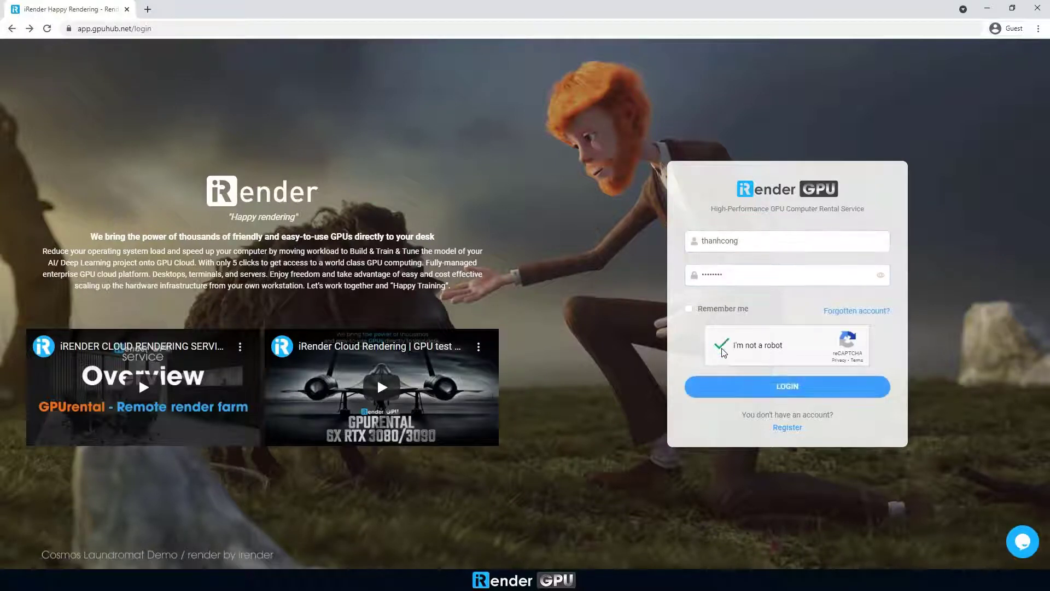
click(770, 387)
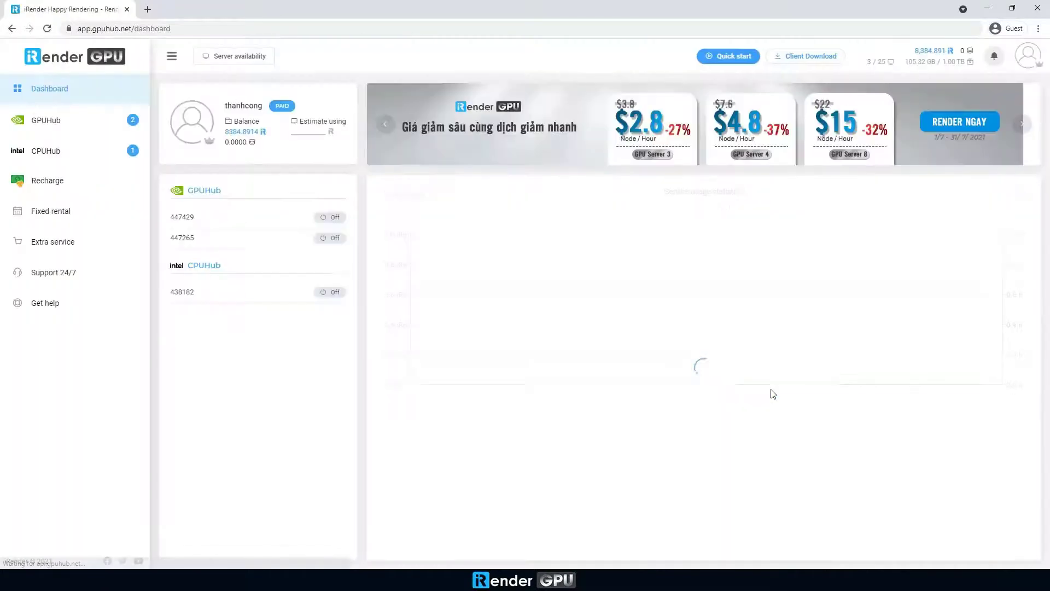
click(66, 122)
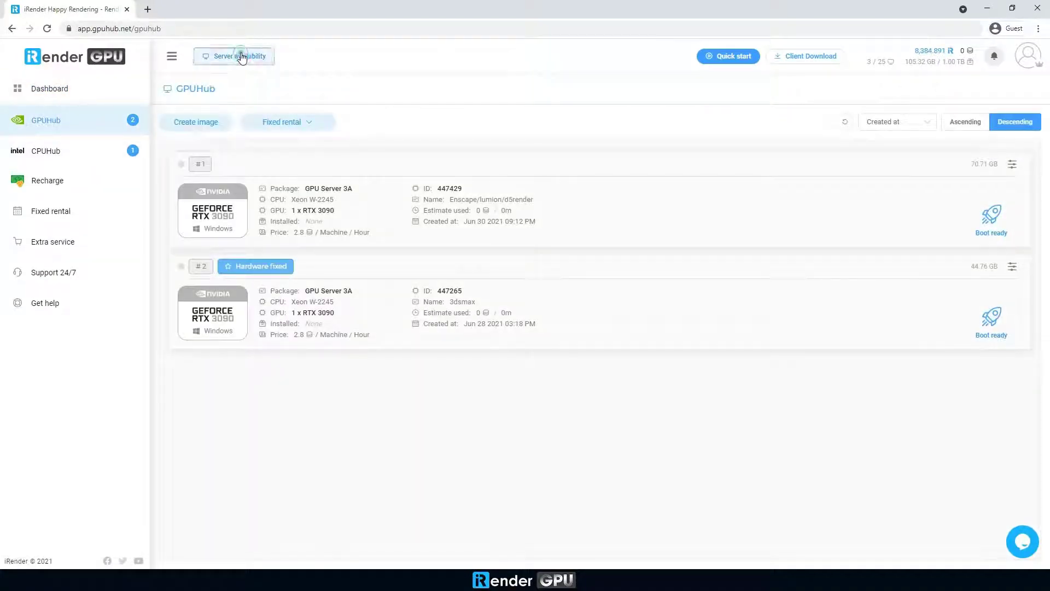
mouse_move(241, 56)
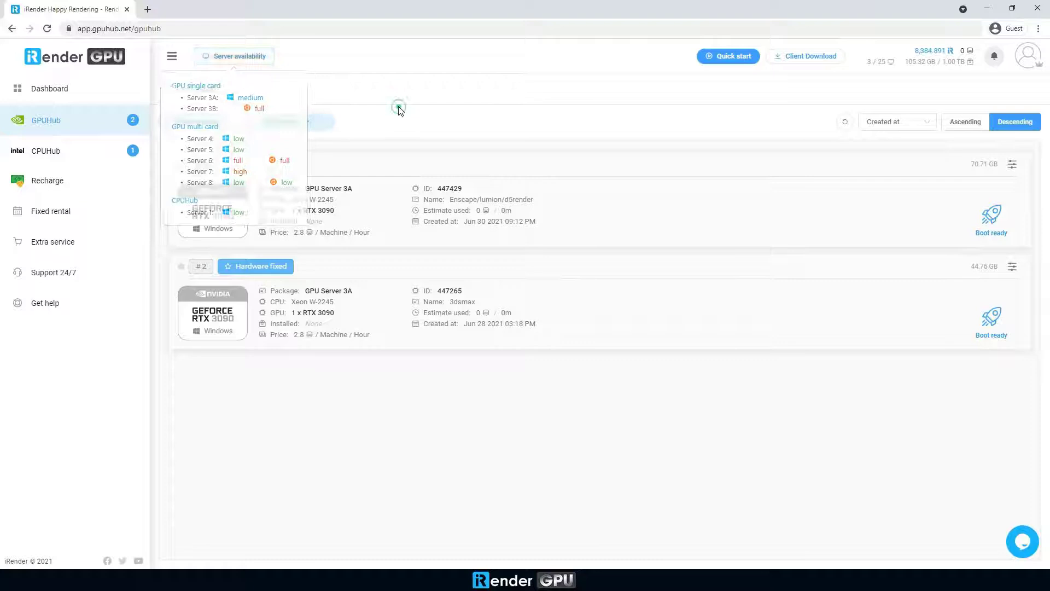
Create a GPU Server 5 image with 4x RTX 3090 from the 2x-4x Card packages
click(210, 121)
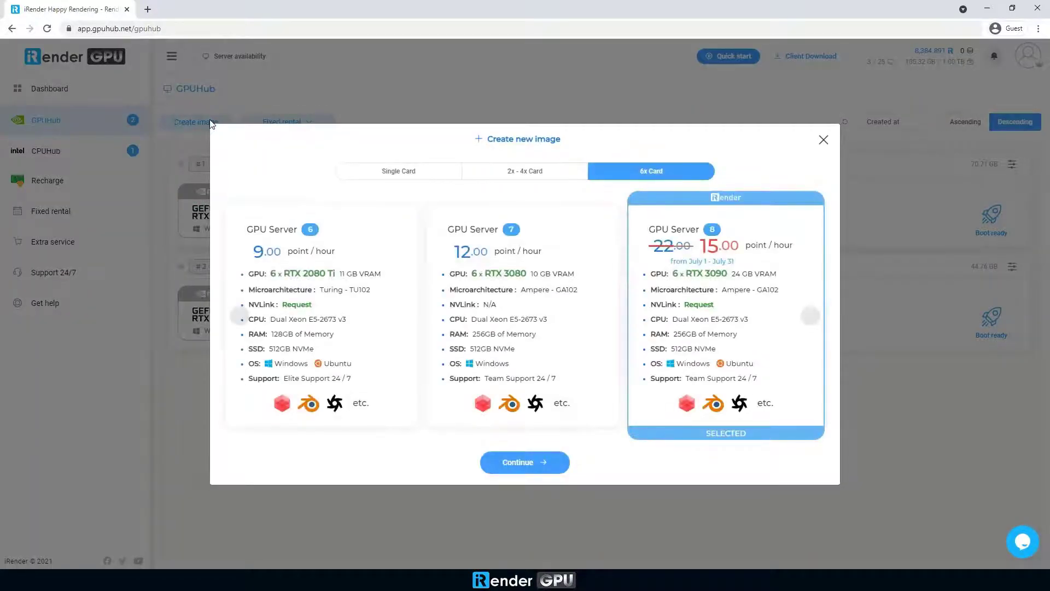
click(516, 173)
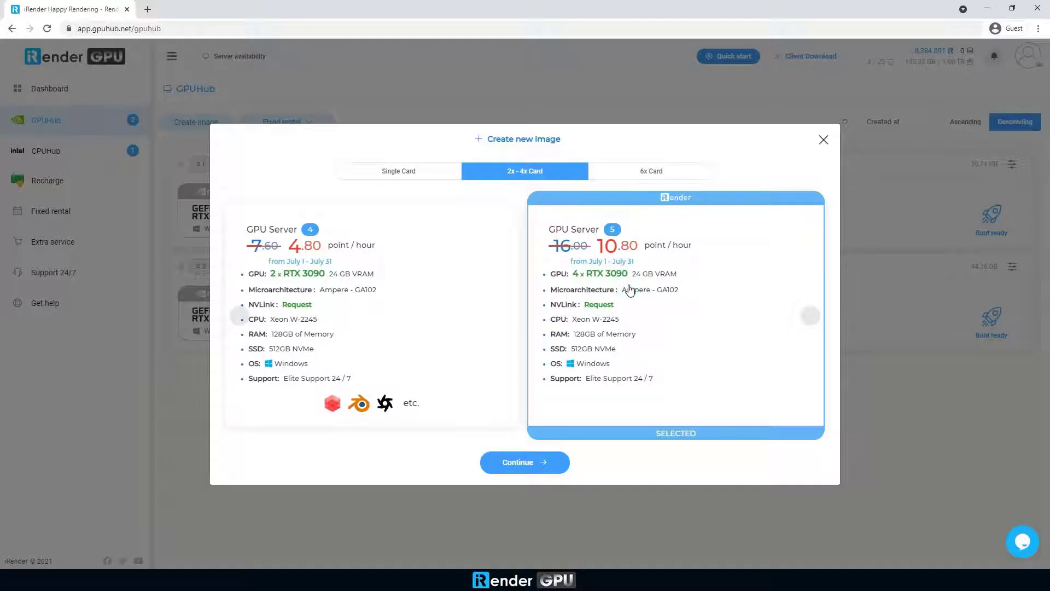
click(533, 472)
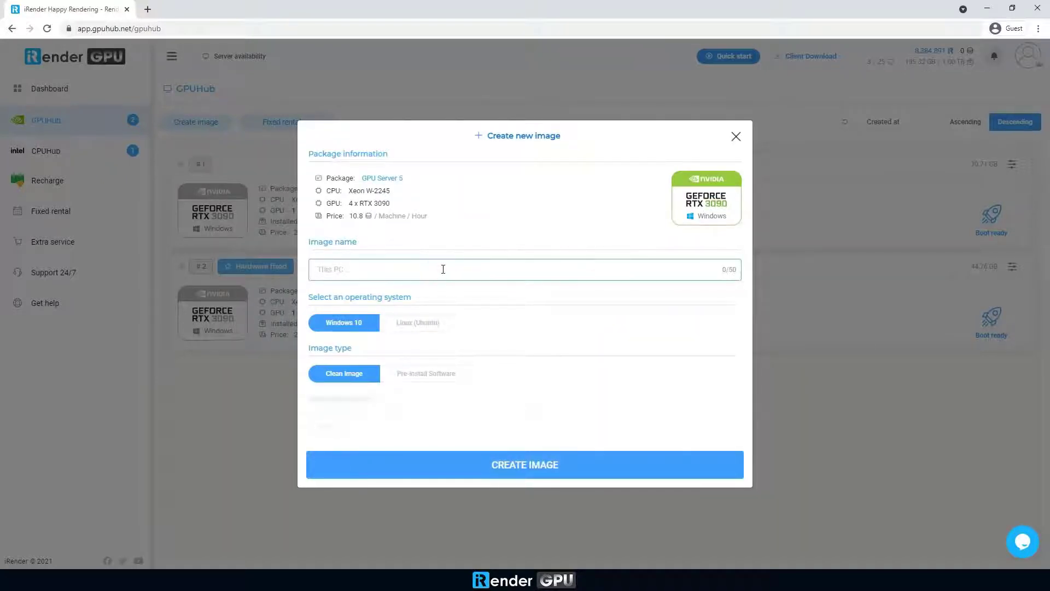
click(516, 468)
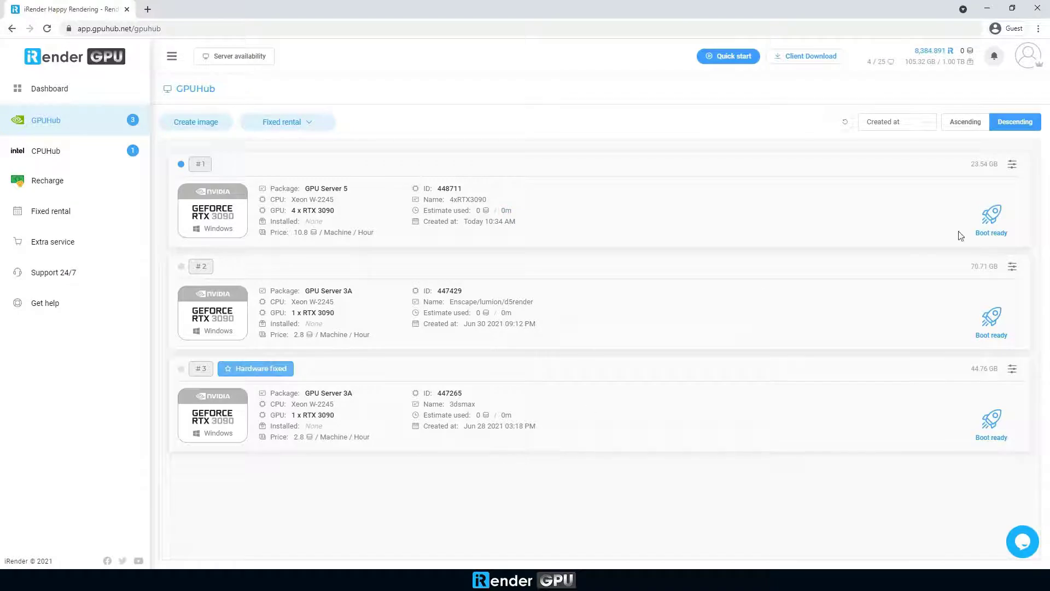
Boot the new 4xRTX3090 machine and download its .rdp connection file
click(990, 221)
click(565, 391)
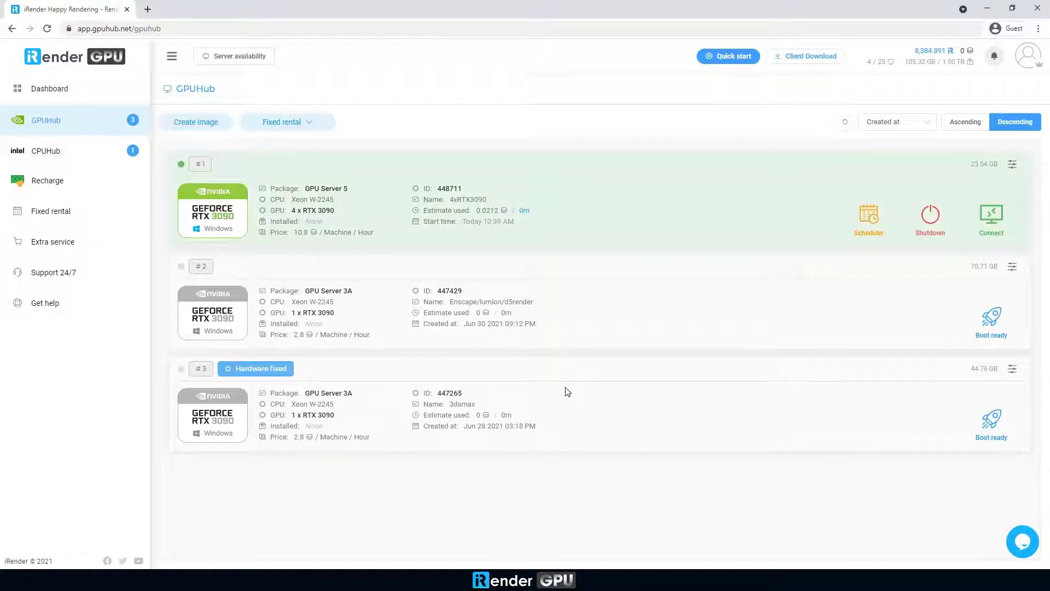
click(1001, 221)
click(612, 444)
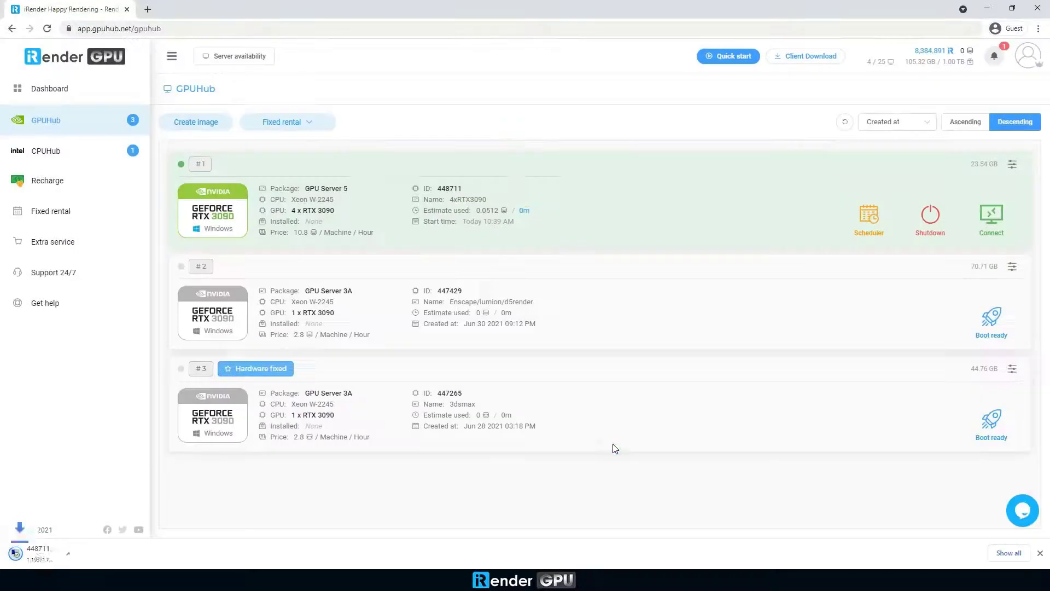
Open the .rdp file, enter the account password, and accept the warnings to reach the server desktop
click(77, 552)
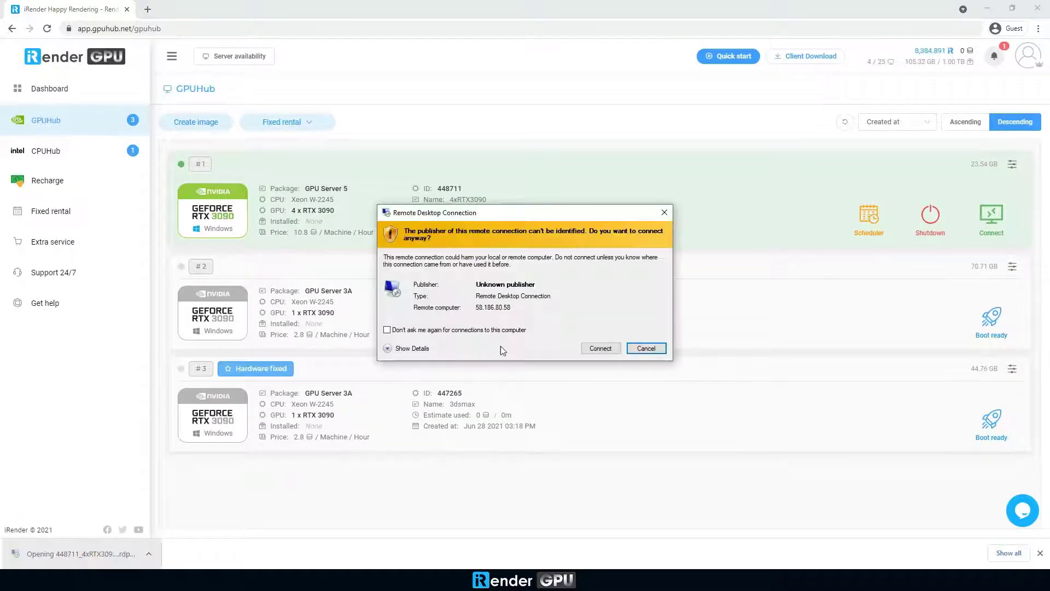
click(593, 346)
key(ctrl+v)
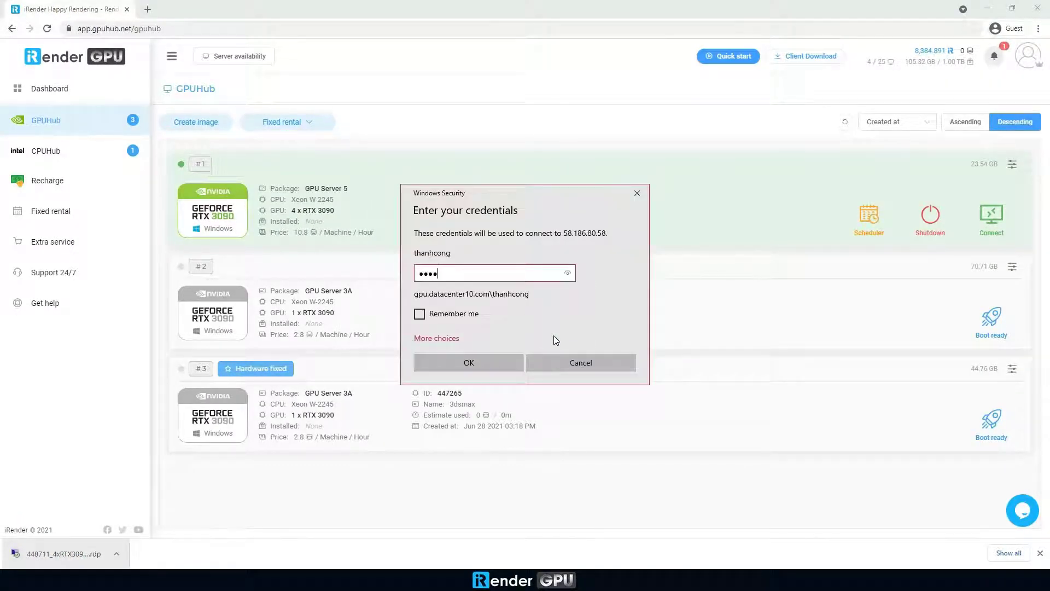
click(499, 363)
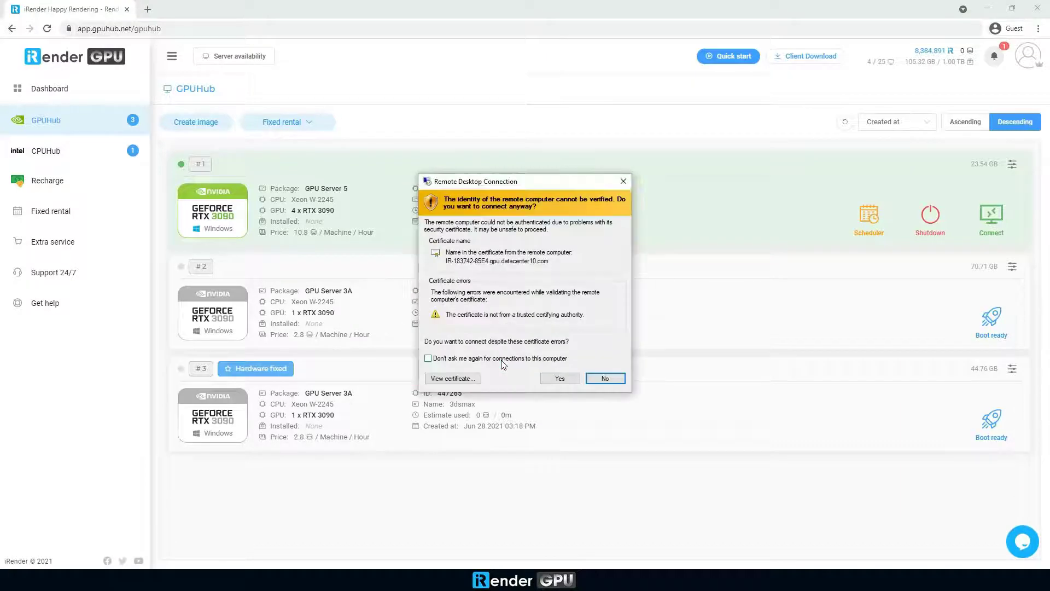
click(558, 378)
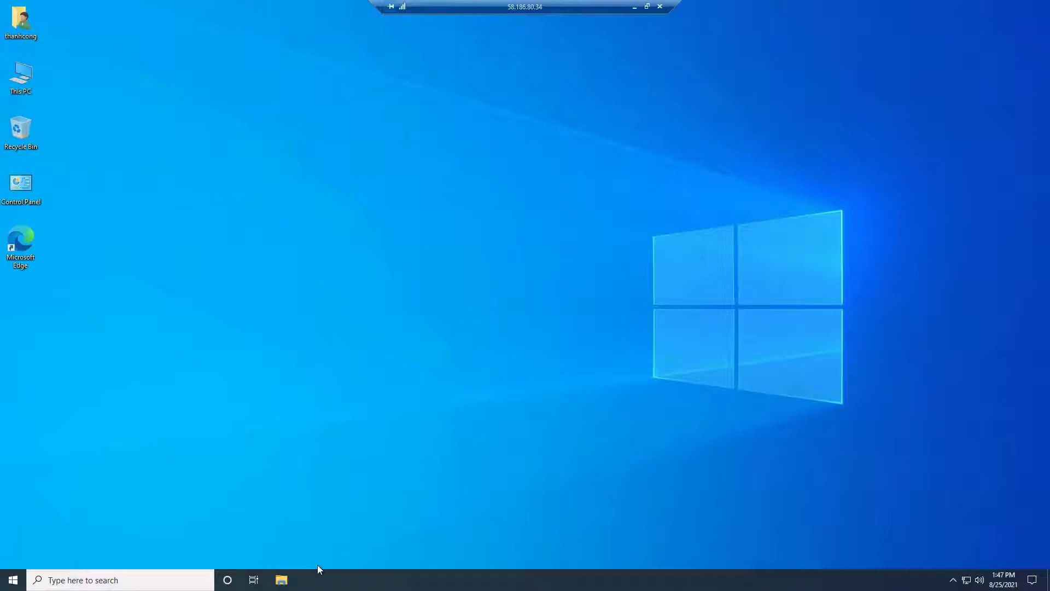
right_click(344, 579)
click(372, 522)
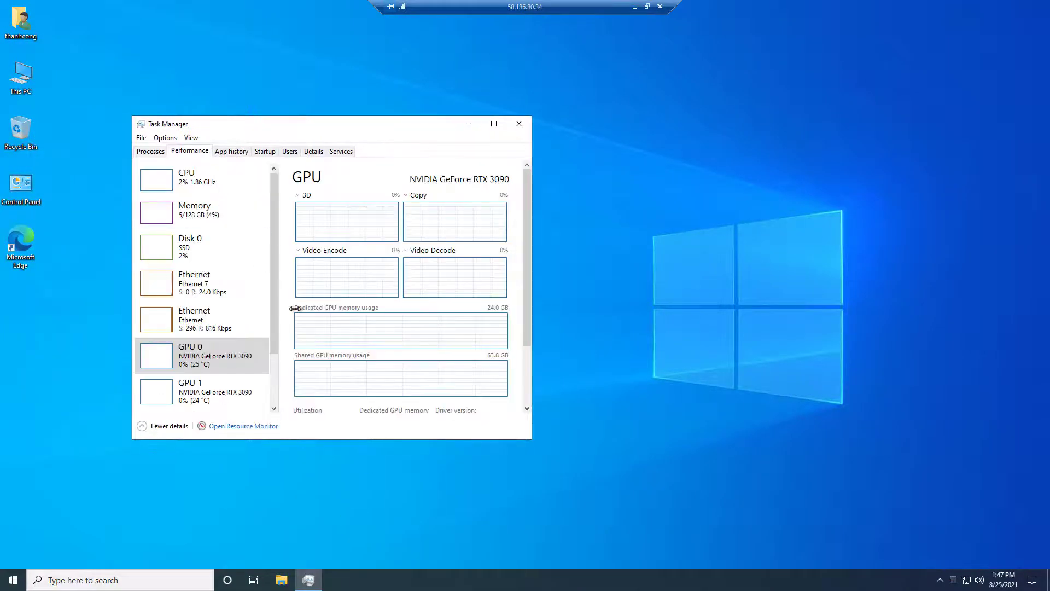
drag(295, 308, 399, 295)
drag(527, 290, 715, 290)
click(230, 377)
scroll(222, 363, down, 1)
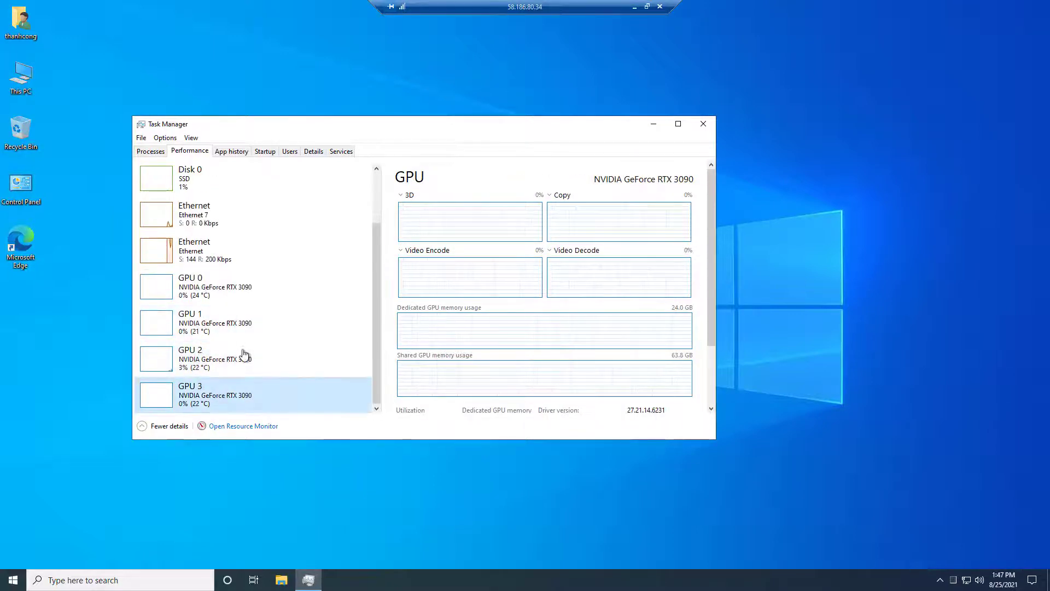
click(232, 291)
Copy the blender-2.93.1-windows-x64 installer from Softwares (X:) > Blender to the desktop
click(703, 125)
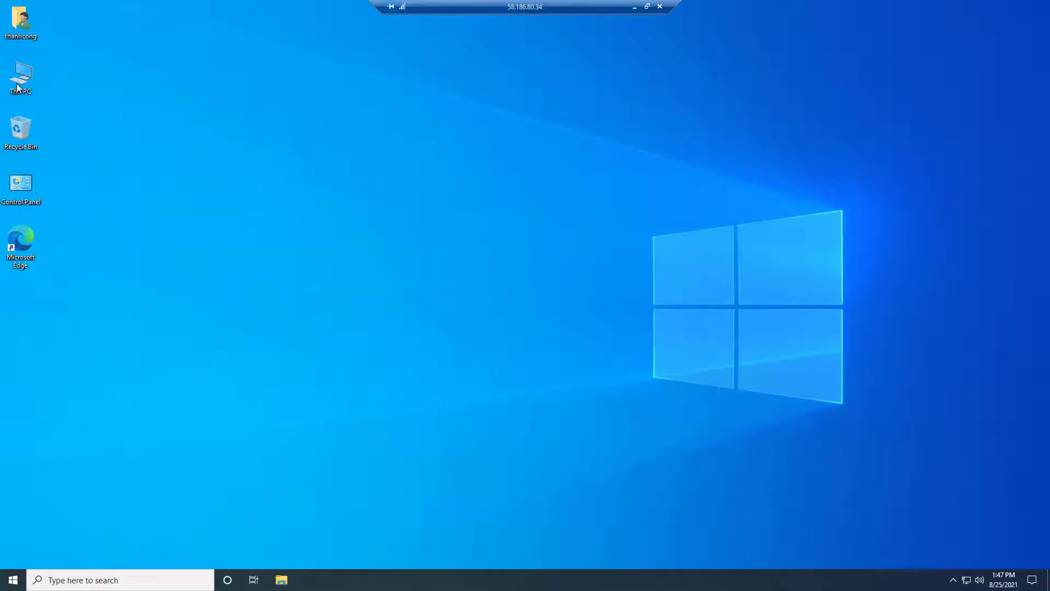
double_click(20, 76)
double_click(462, 270)
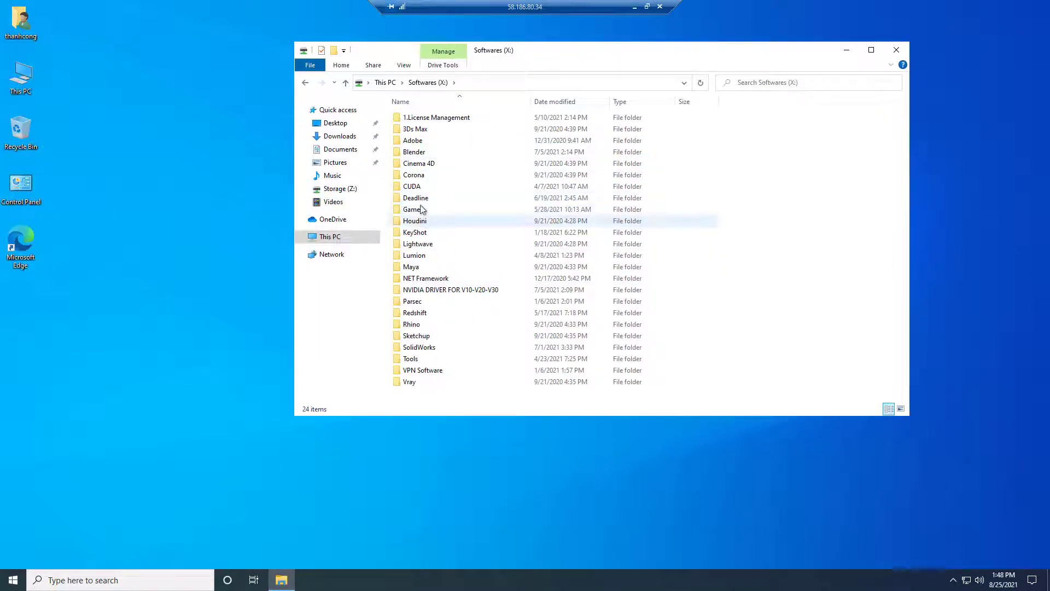
double_click(414, 153)
click(435, 221)
right_click(435, 221)
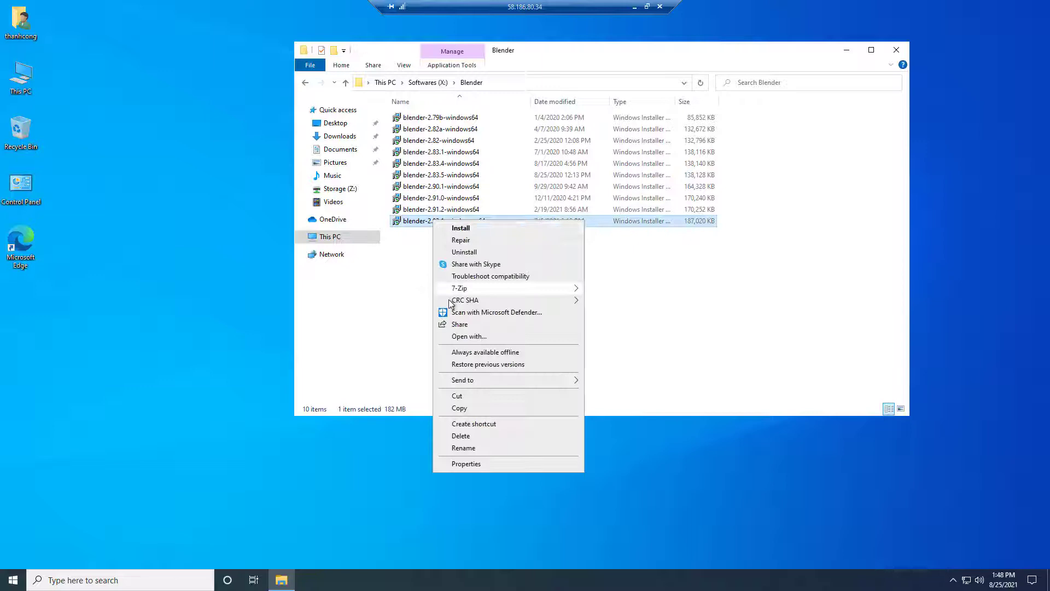
click(461, 409)
right_click(88, 286)
click(112, 334)
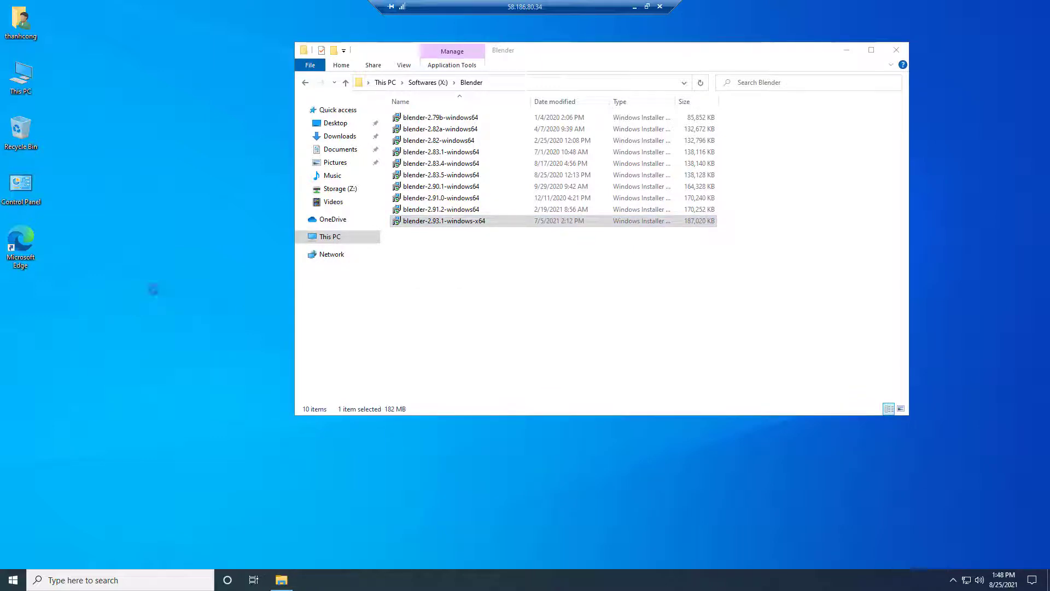
Run the copied installer, accept the license, and install Blender 2.93.1
key(super+d)
double_click(104, 298)
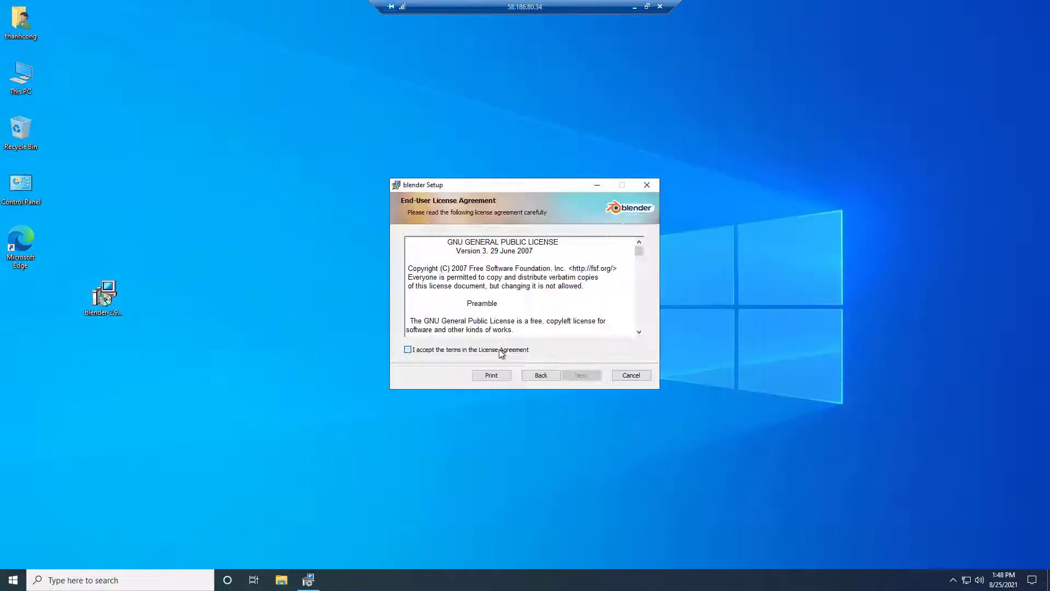
click(592, 373)
click(468, 363)
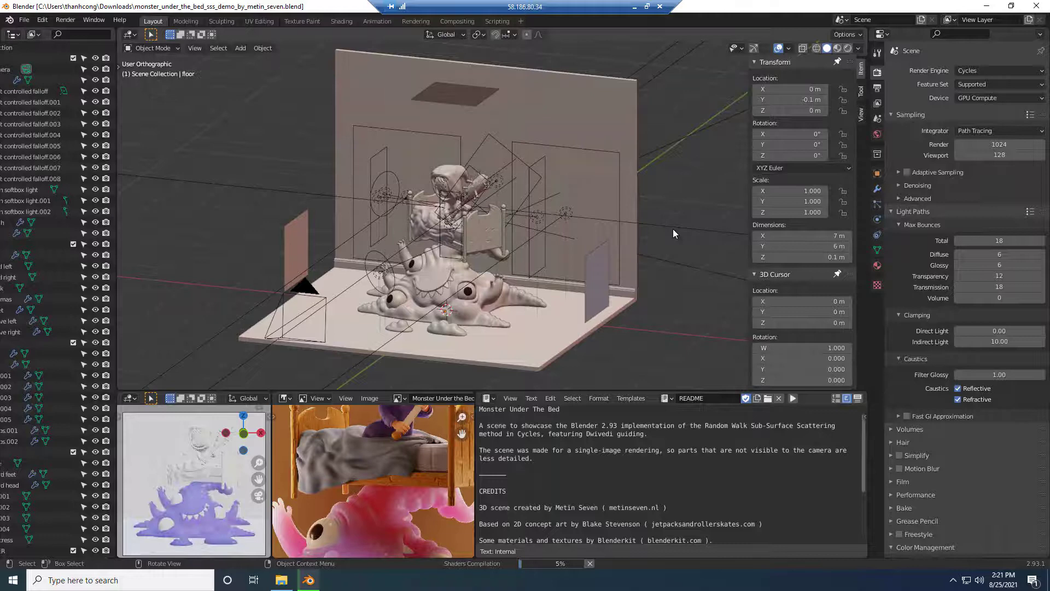
Switch to camera view and verify GPU Compute with all four CUDA RTX 3090 cards in Preferences
click(673, 229)
key(KP_0)
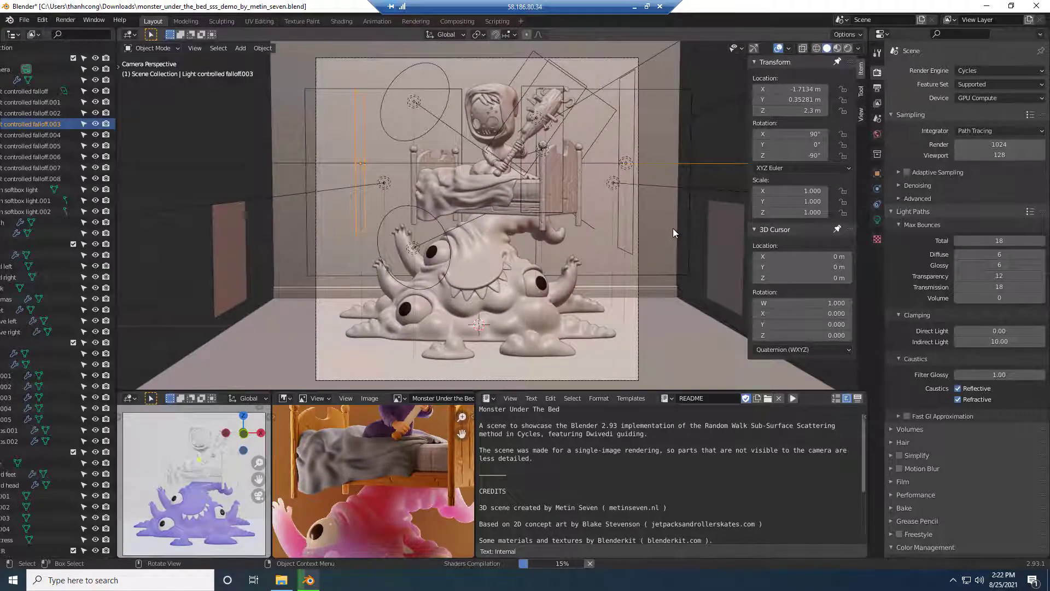
click(996, 101)
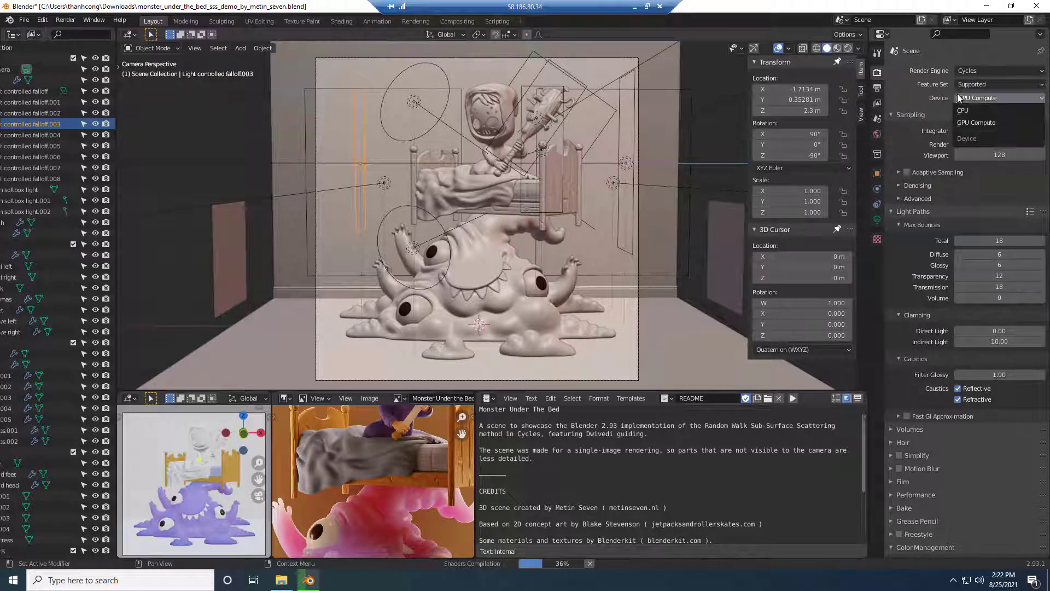
click(43, 21)
click(71, 172)
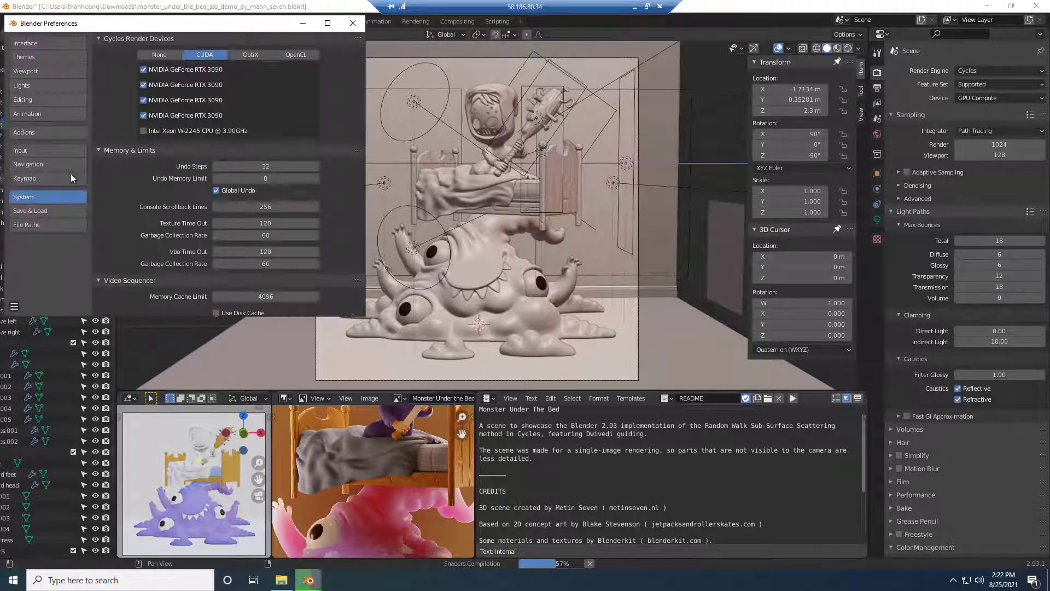
click(353, 24)
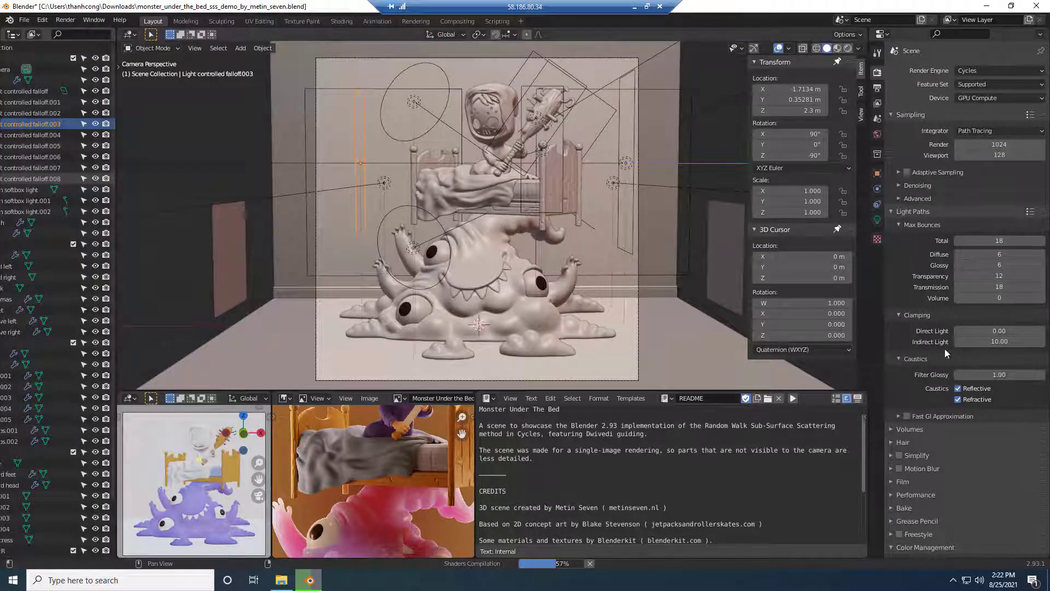
Set the output resolution scale to 200% in Output Properties
click(878, 89)
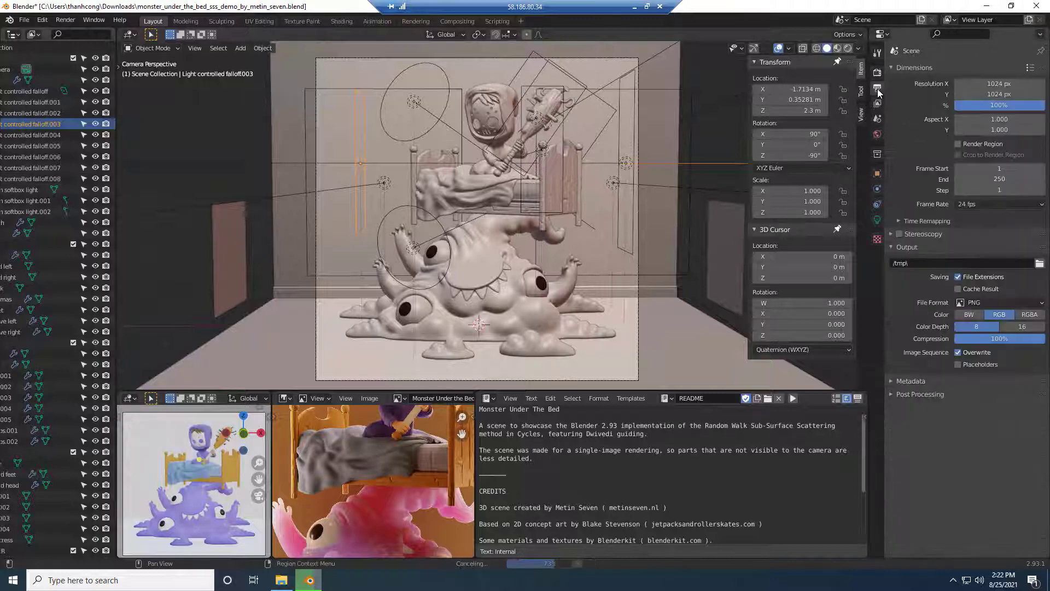
double_click(999, 105)
text(20)
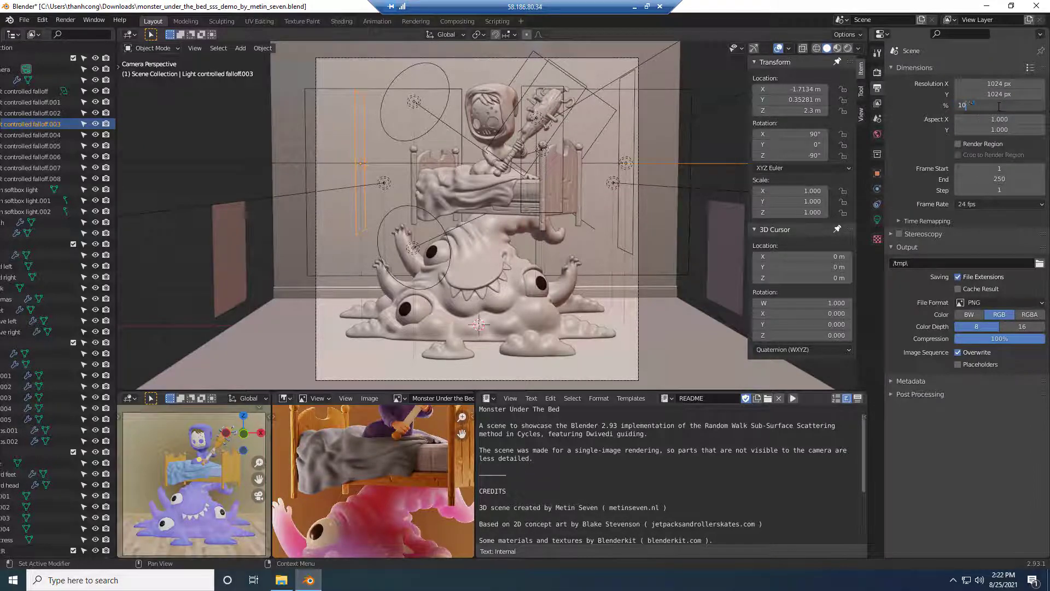
text(00)
key(Return)
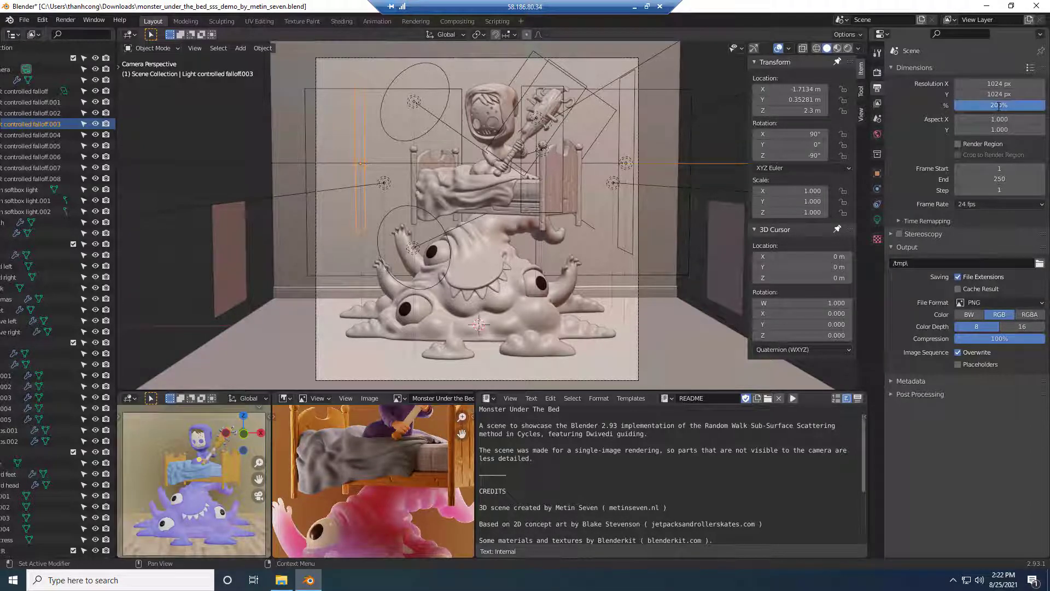
Set the Cycles render tiles to 100 px under Render Properties > Performance
click(877, 72)
click(908, 452)
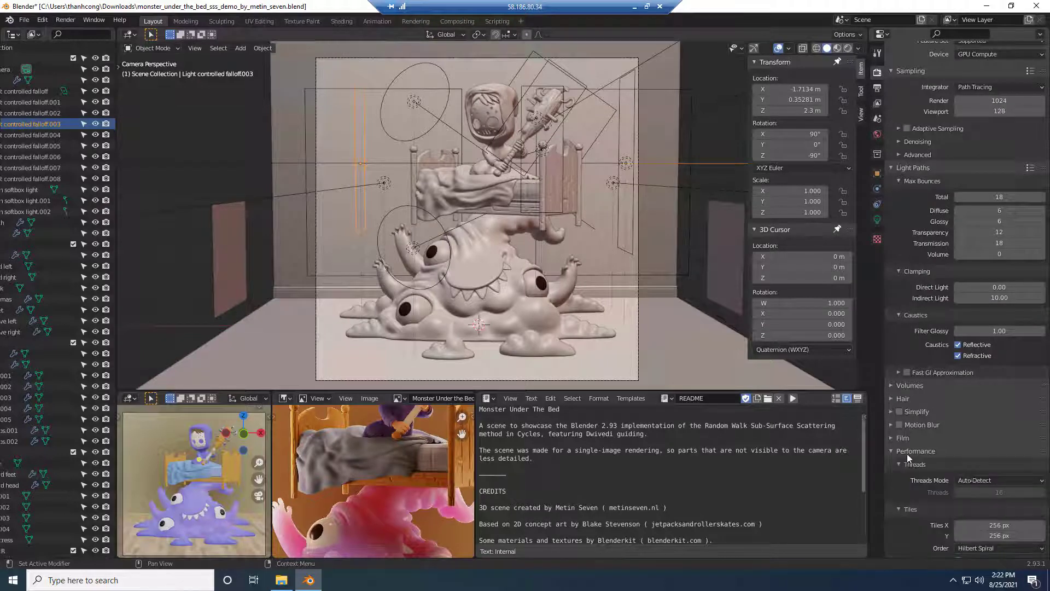
click(983, 526)
text(100)
key(Return)
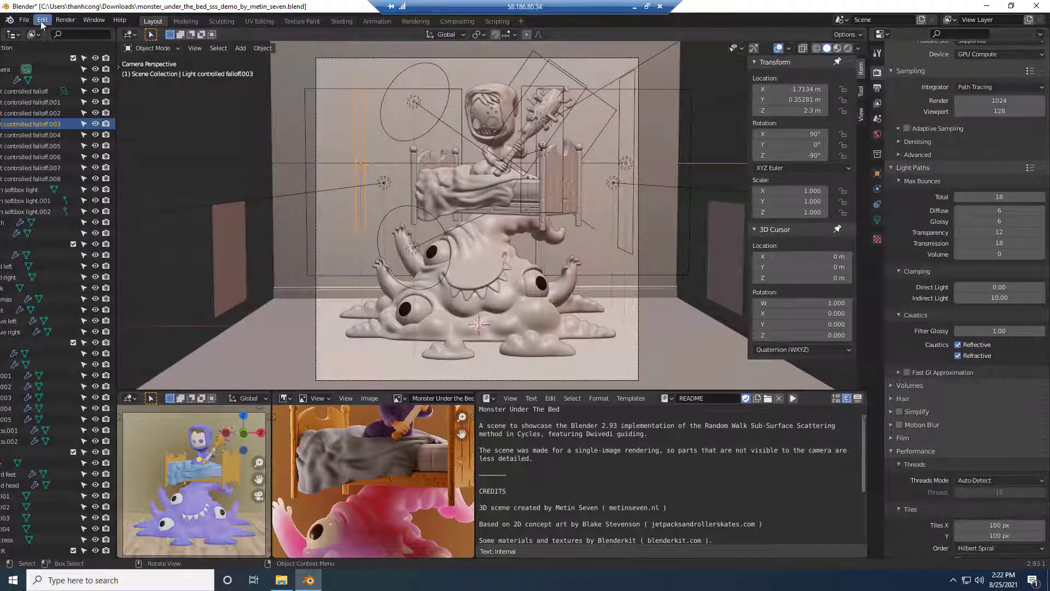
Render the current frame with Render > Render Image, completing all 441 tiles
click(65, 20)
click(65, 22)
click(65, 24)
click(82, 33)
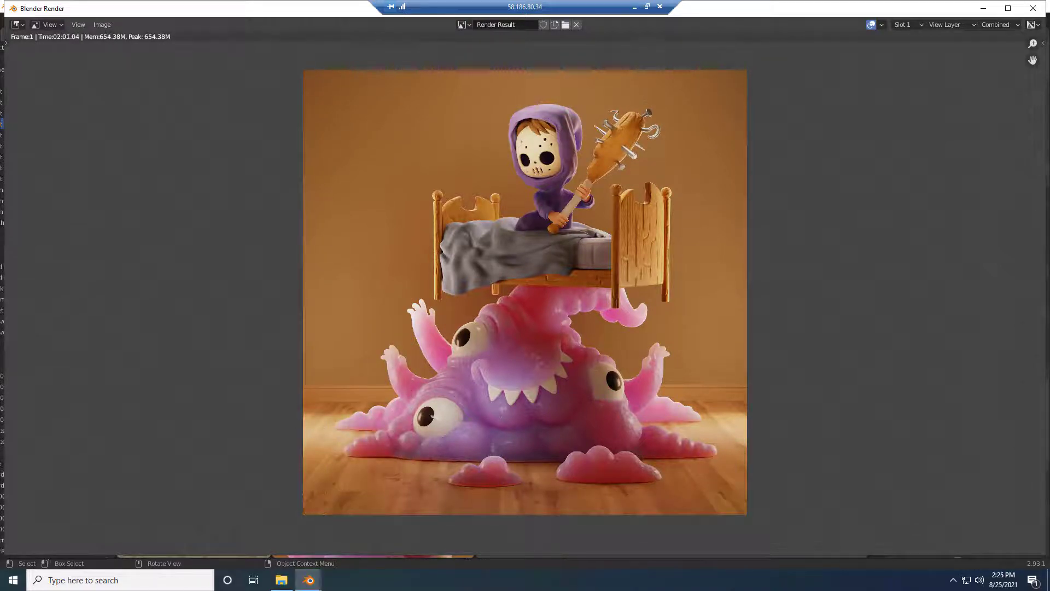
Save the rendered image as a PNG on the Desktop via Image > Save
scroll(62, 38, up, 4)
click(102, 24)
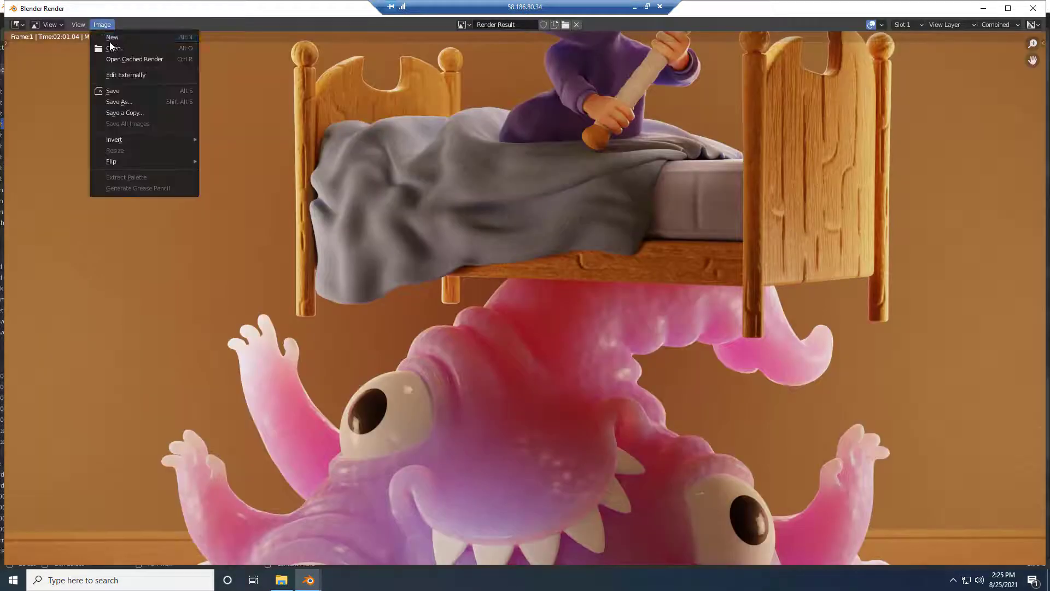
click(135, 94)
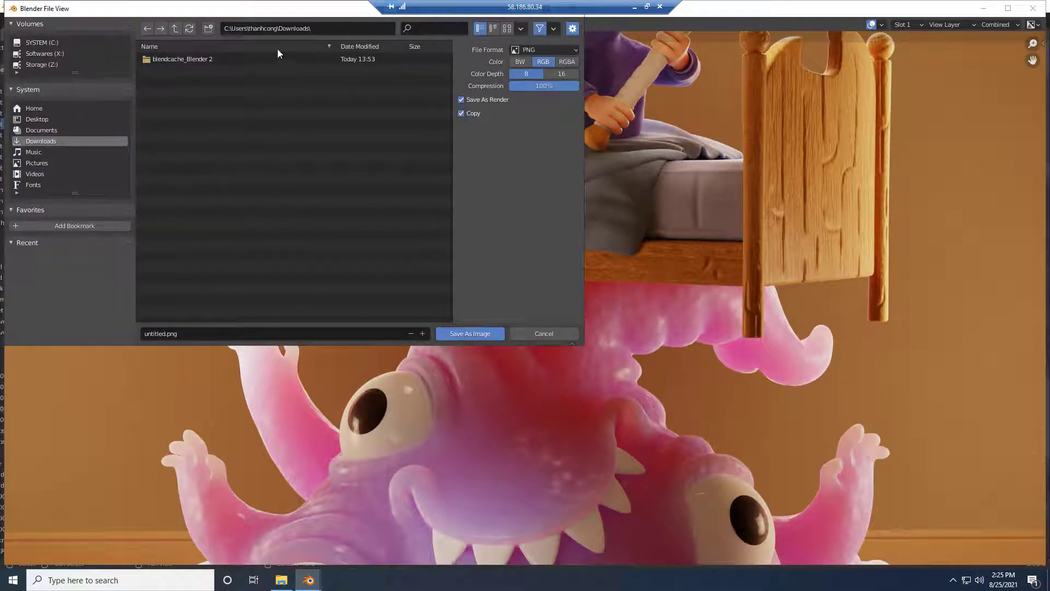
click(40, 119)
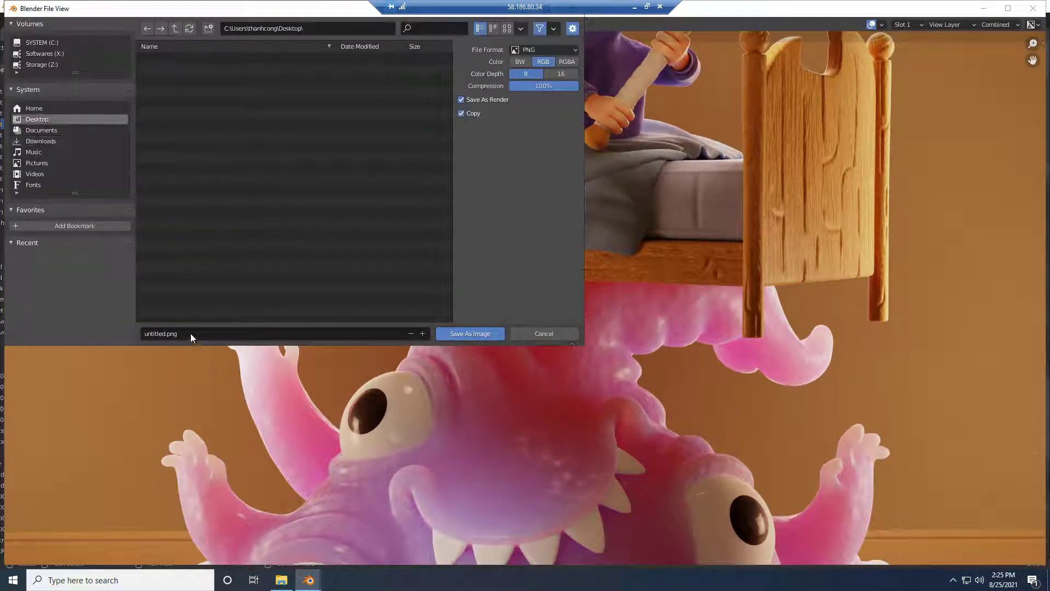
click(190, 333)
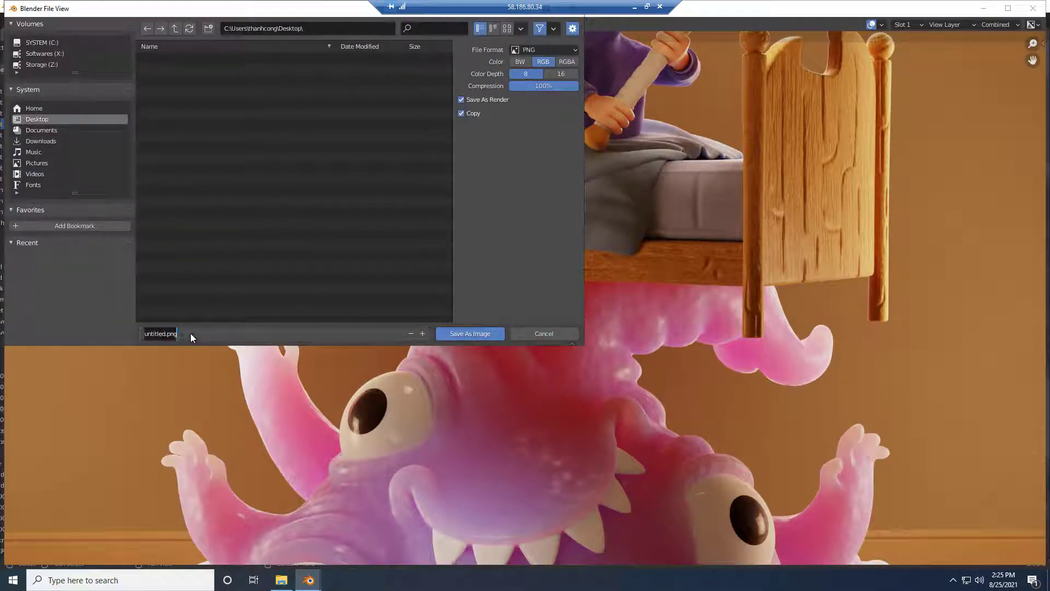
click(468, 333)
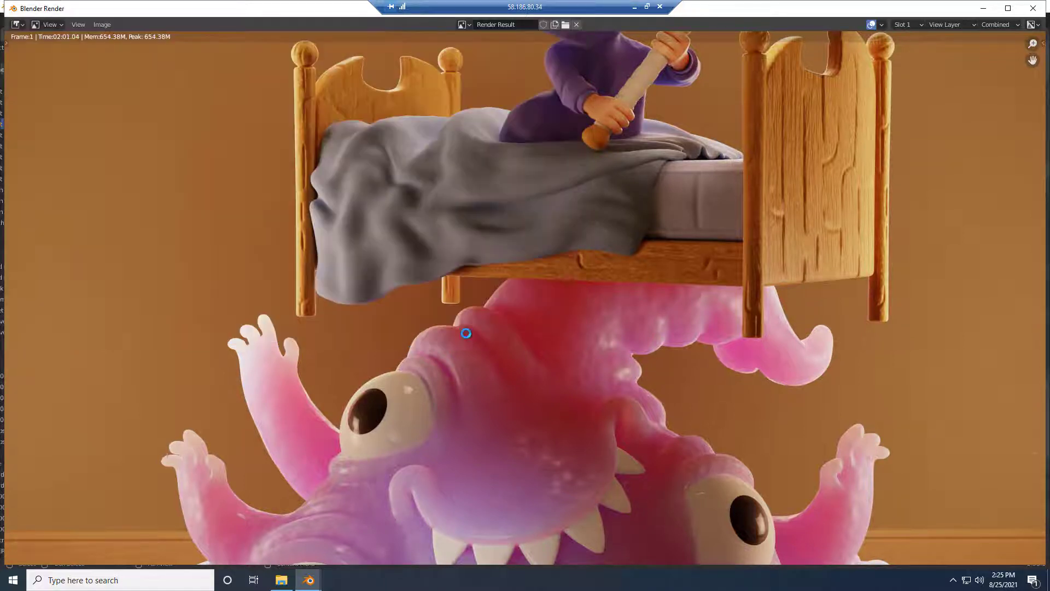
Close the render window and quit Blender, answering the unsaved-changes prompt
scroll(466, 333, down, 2)
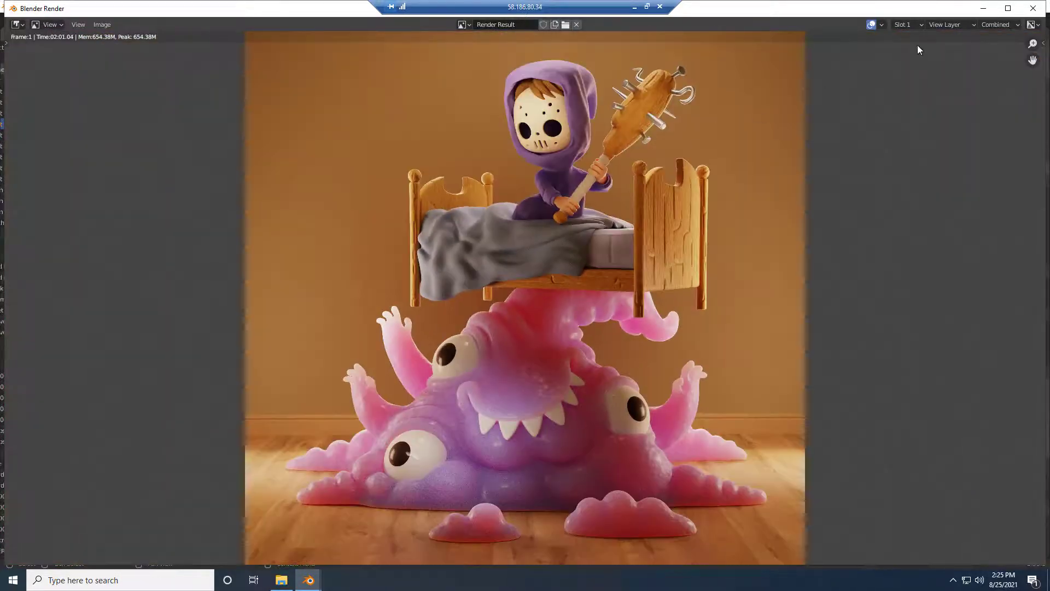
click(1032, 8)
click(1036, 6)
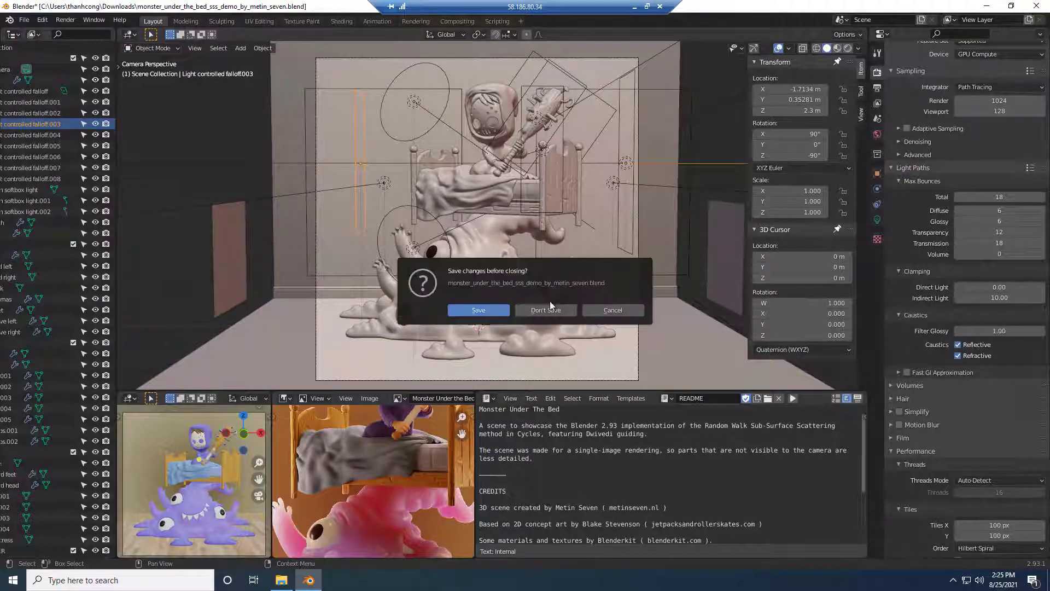
click(558, 322)
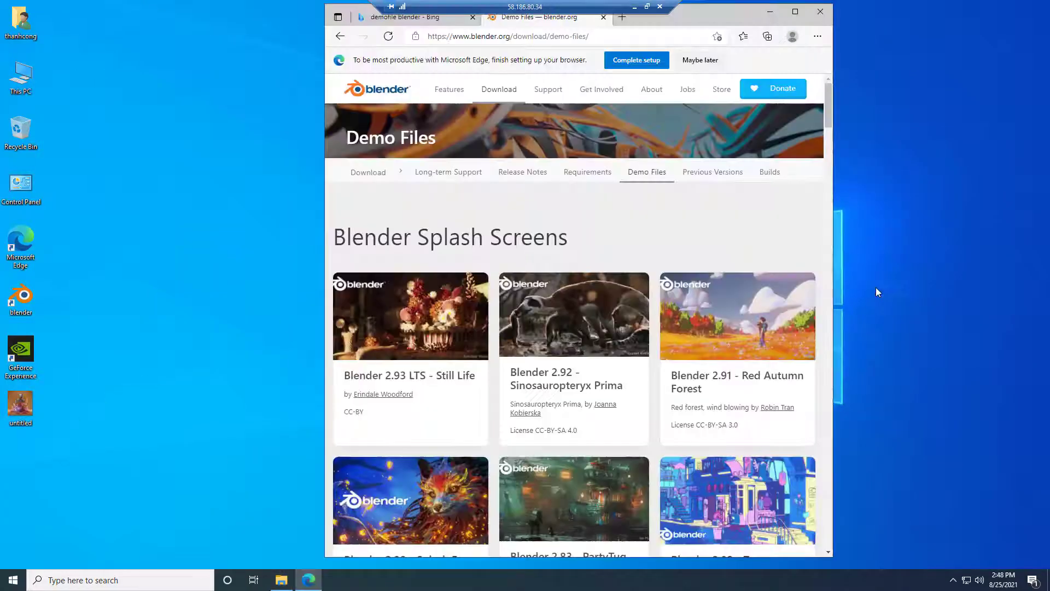
Download benchmark.zip from the Cosmos Laundromat Demo link on the Demo Files page
drag(828, 134, 841, 287)
click(573, 364)
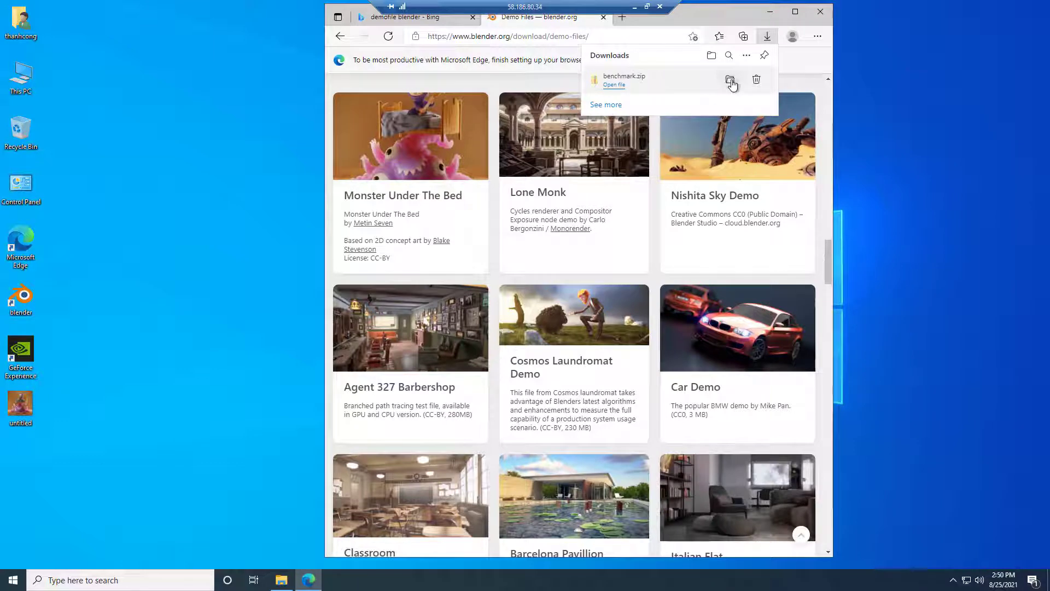
Locate benchmark.zip in Downloads and look inside the archive
click(729, 81)
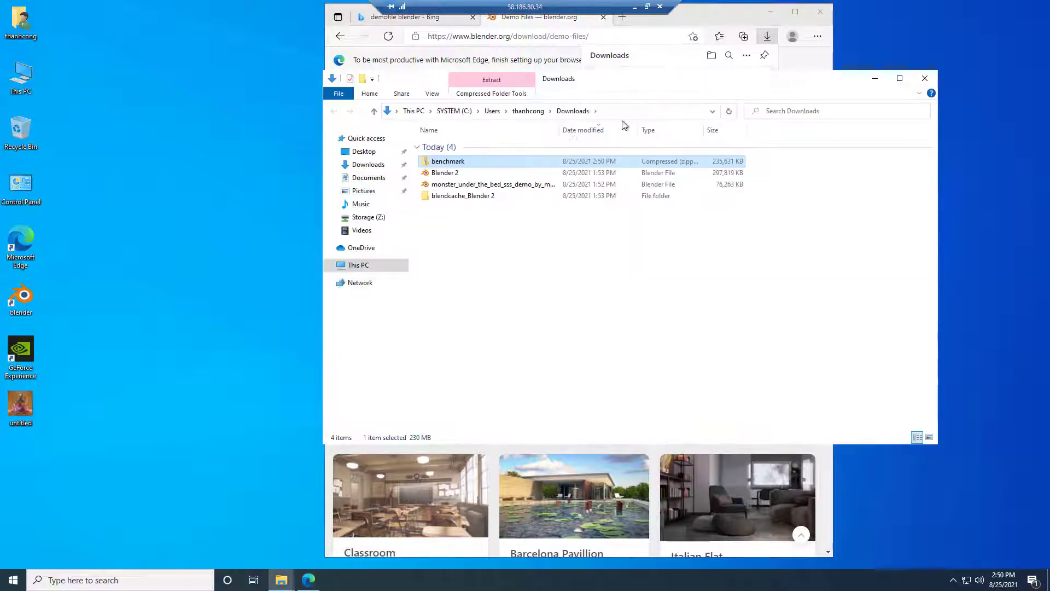
right_click(457, 160)
click(481, 165)
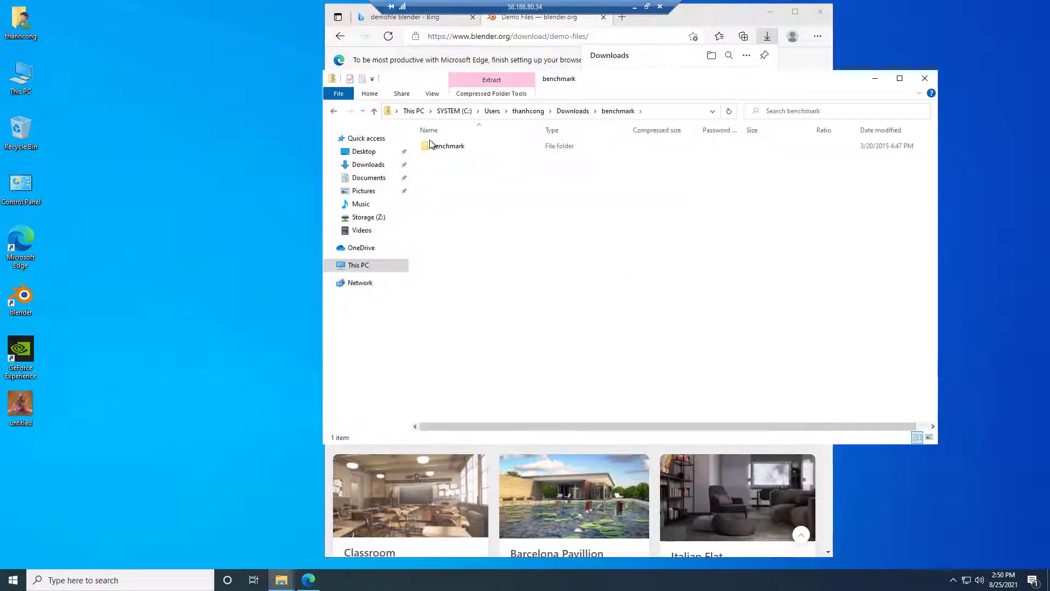
click(333, 112)
Extract benchmark.zip with 7-Zip Extract Here and open benchmark.blend from the new folder
right_click(440, 161)
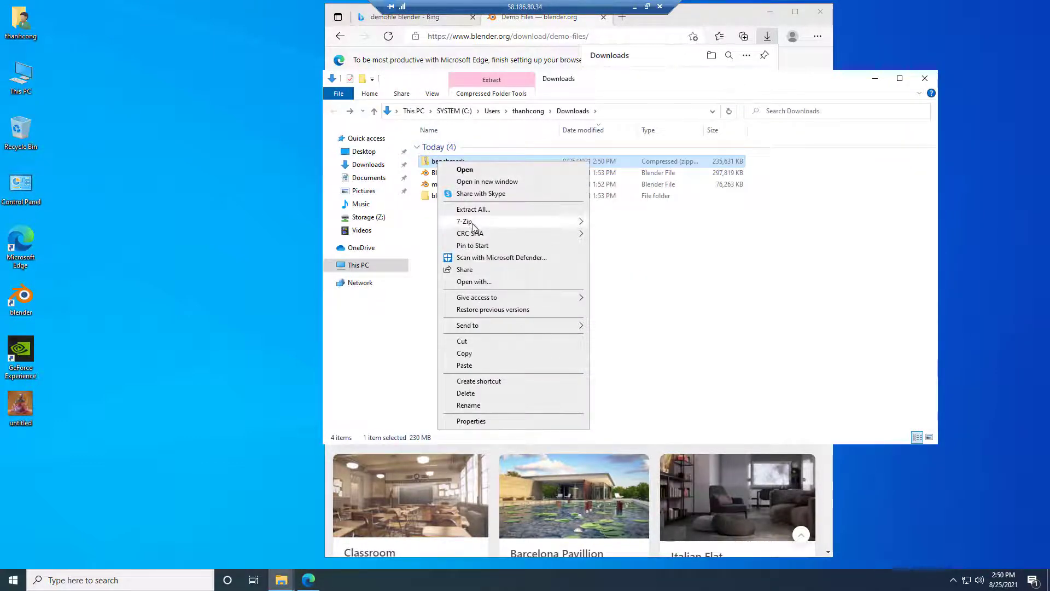
mouse_move(476, 221)
click(633, 262)
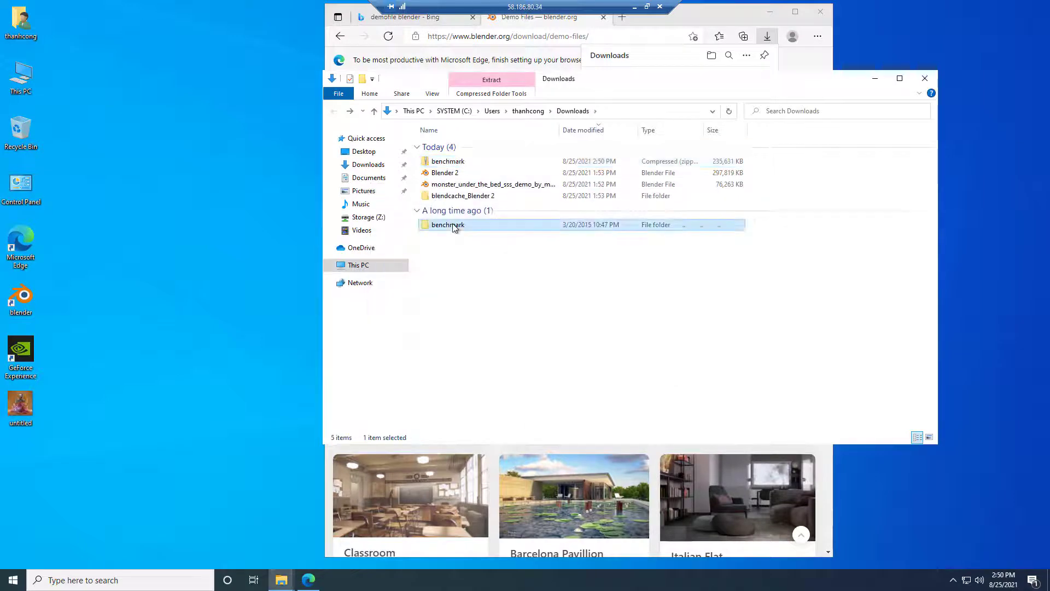
double_click(452, 225)
double_click(447, 149)
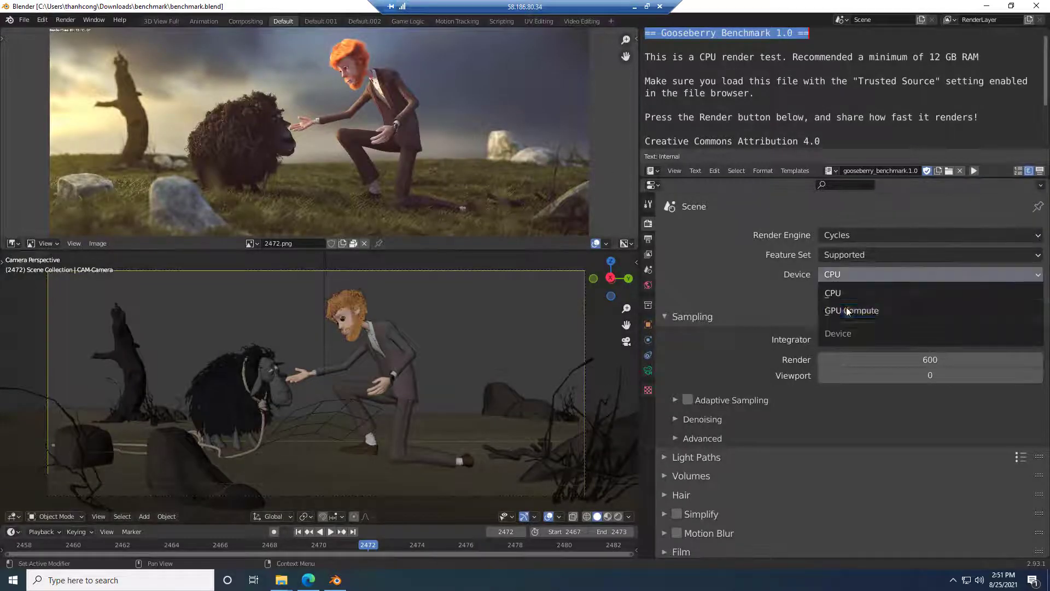
Set the render device to GPU Compute and check the CUDA devices in Preferences
click(845, 306)
click(42, 20)
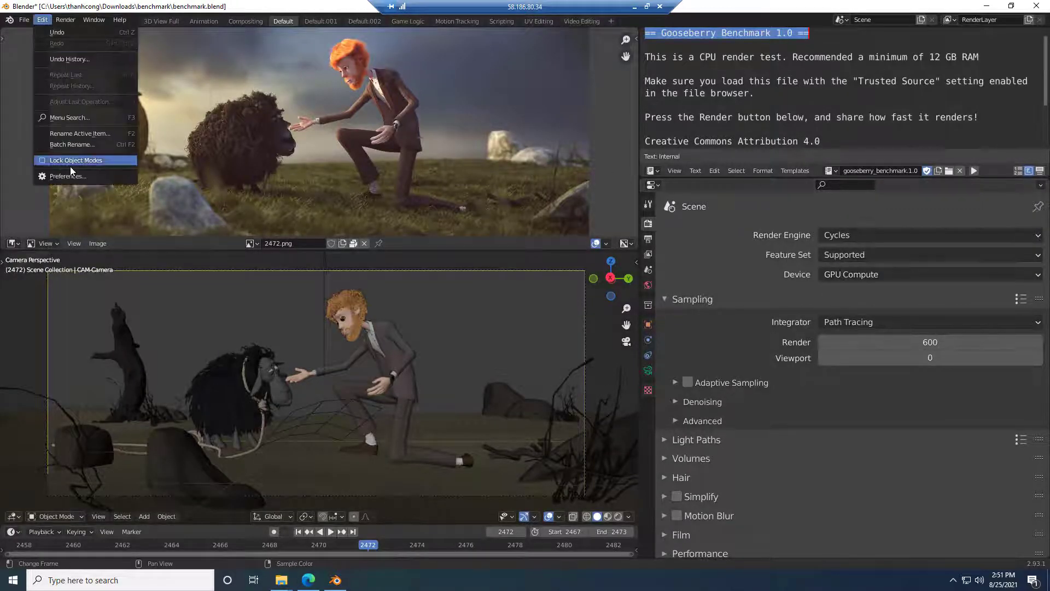
click(70, 174)
click(360, 21)
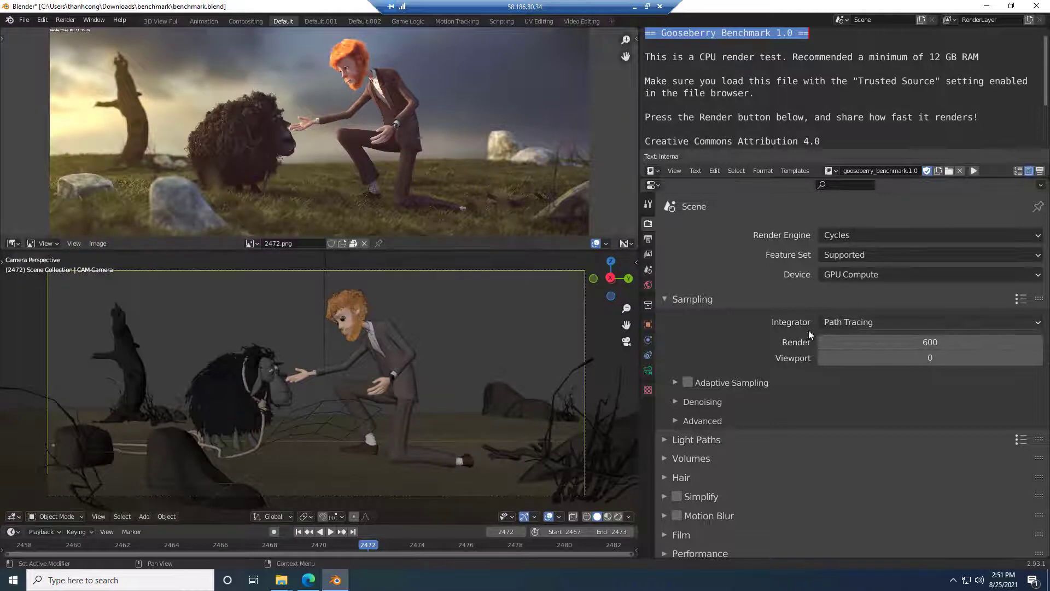
Review Performance and the 2048×858 output dimensions, then render frame 2472 with F12
scroll(728, 367, down, 3)
click(665, 472)
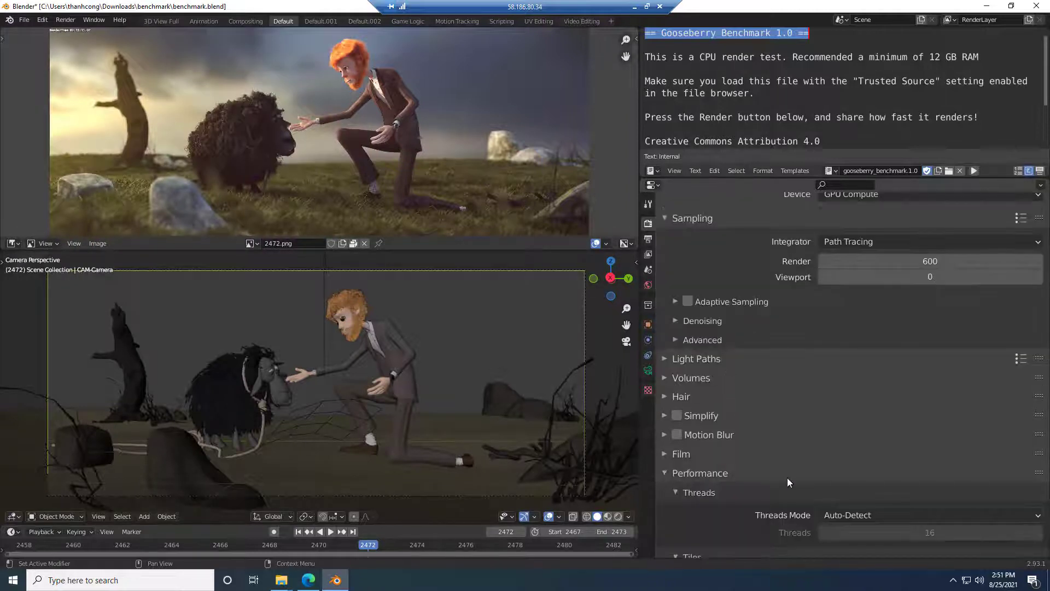
scroll(786, 478, down, 2)
click(649, 240)
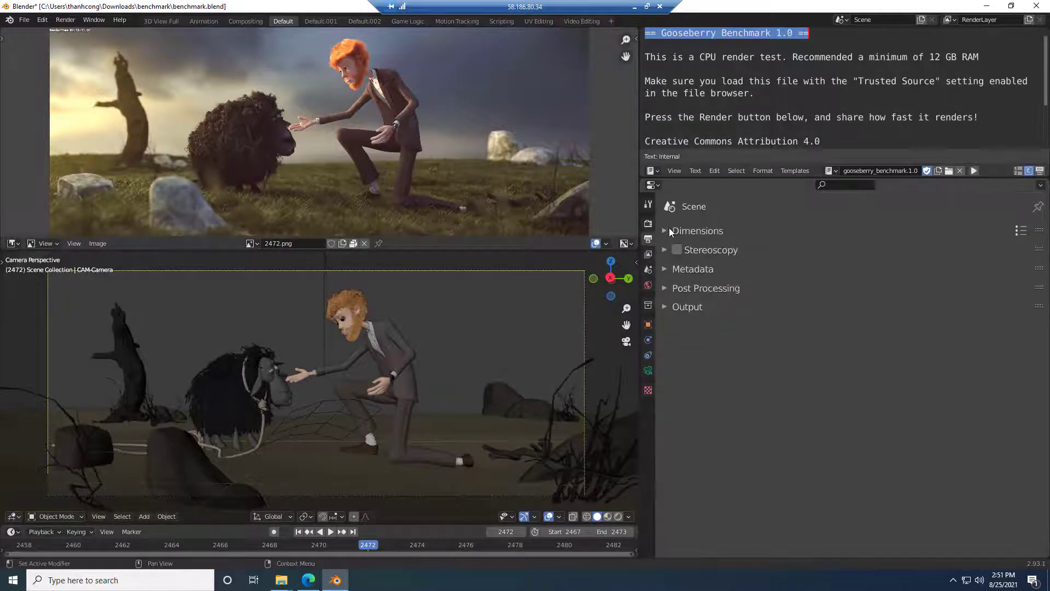
click(669, 228)
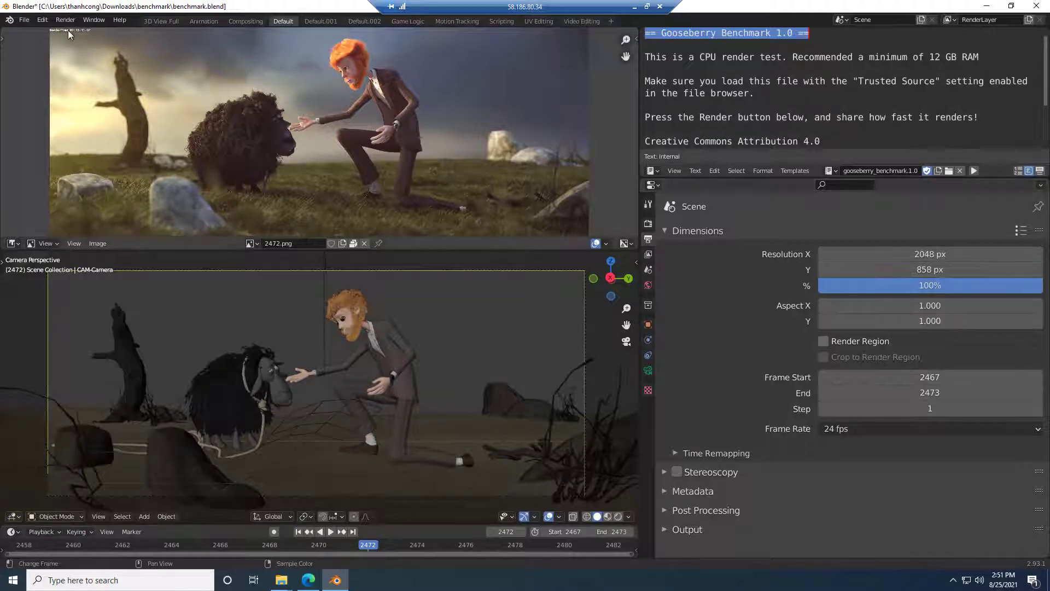
key(F12)
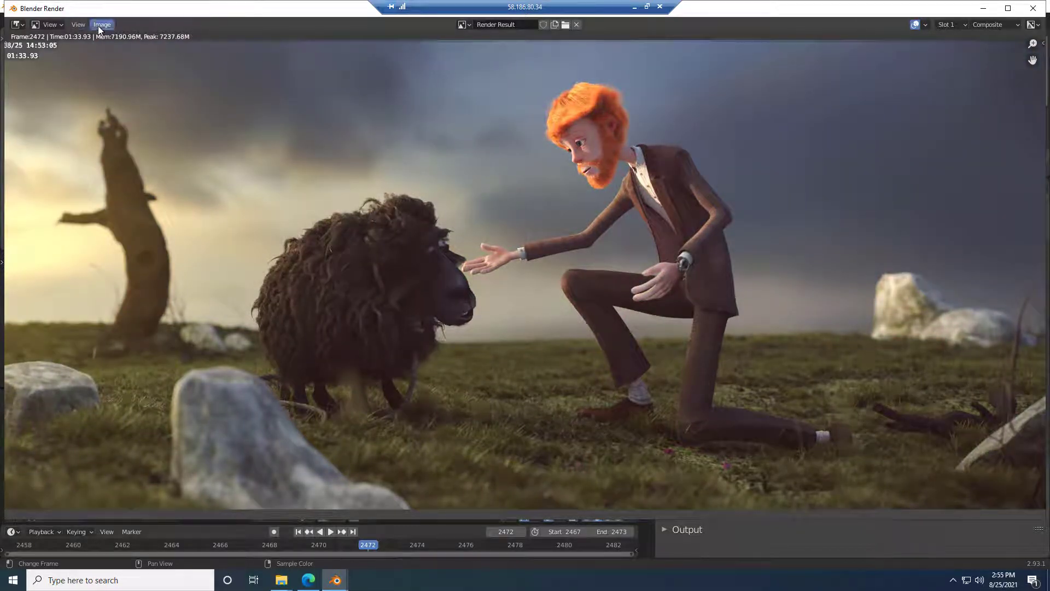
Save the frame 2472 render through Image > Save As under the name Benchmark.png
click(99, 25)
click(126, 88)
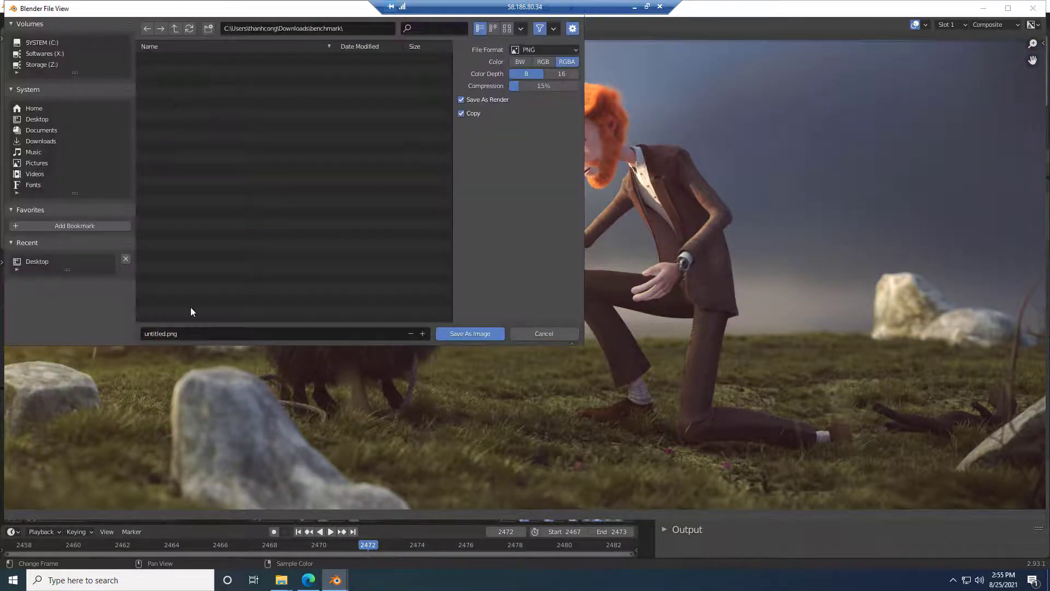
click(203, 333)
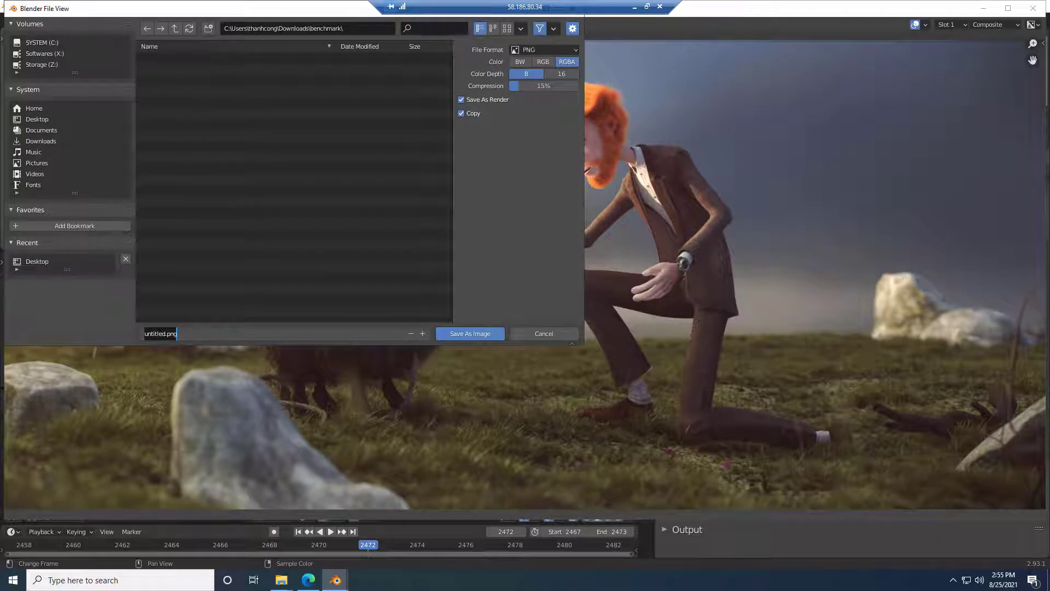
text(Benchmark)
key(Return)
click(543, 62)
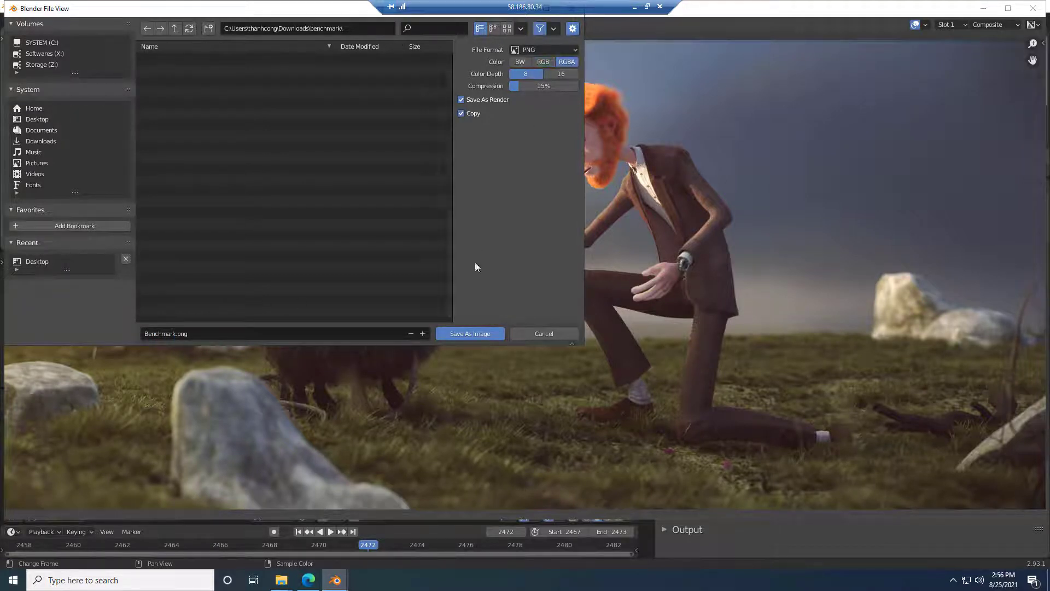
click(481, 333)
Close the Blender, benchmark folder and Edge windows, then refresh the desktop
click(1032, 8)
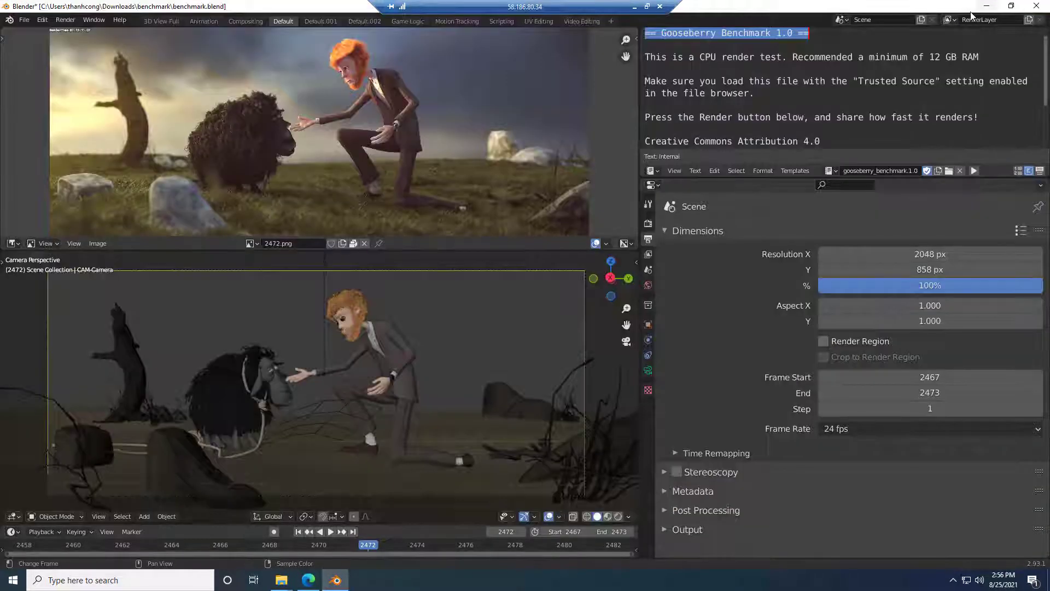
click(1036, 6)
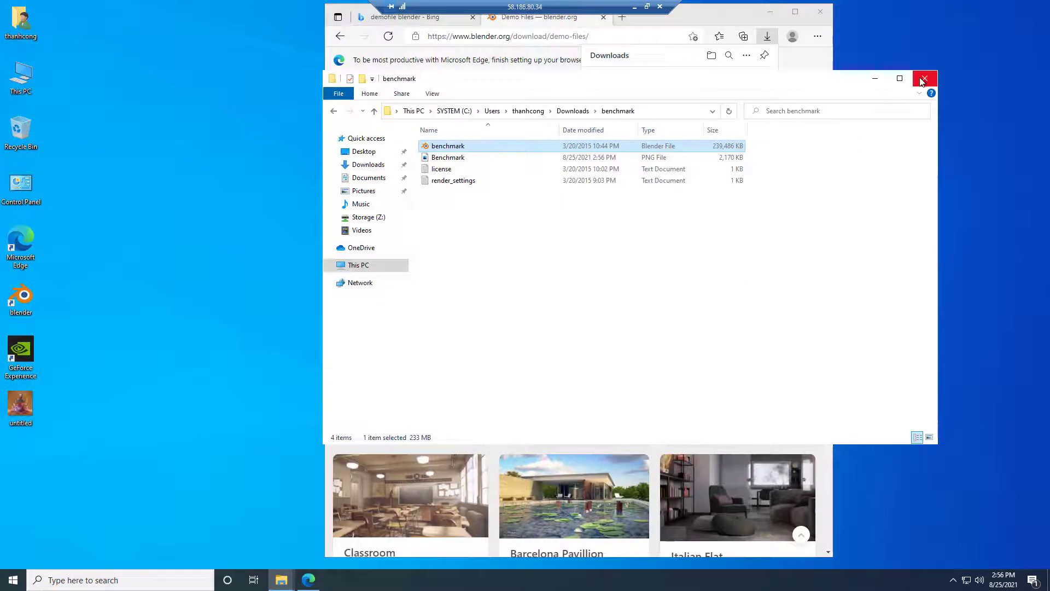
click(926, 78)
click(823, 11)
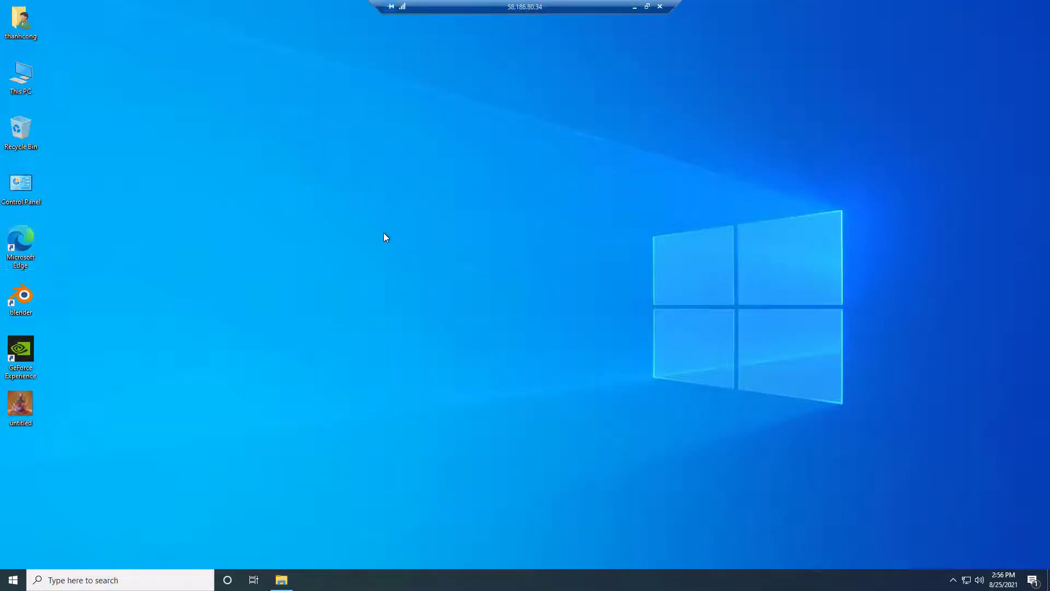
right_click(406, 261)
click(430, 295)
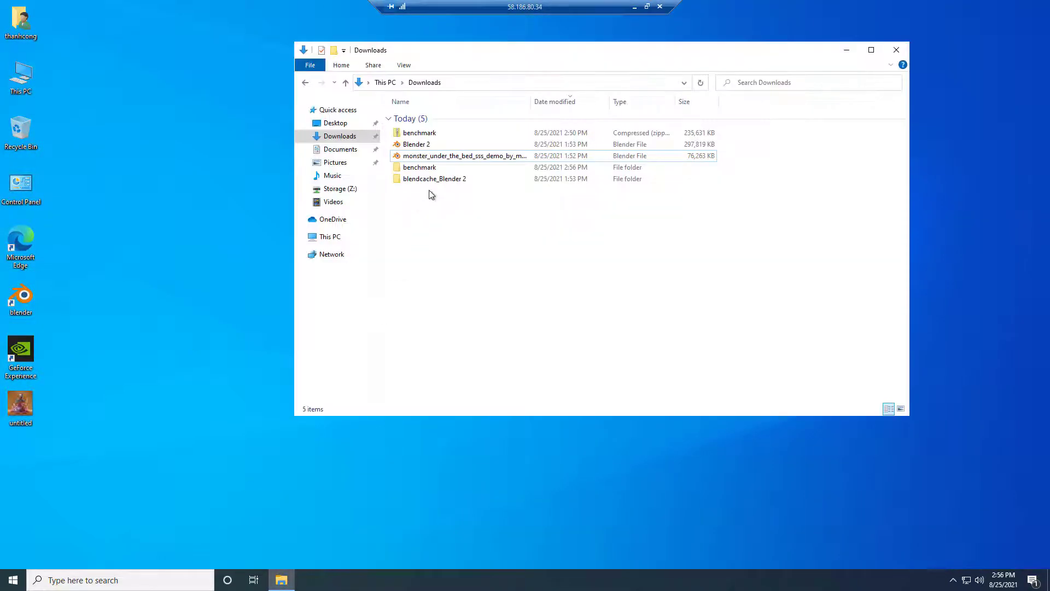
Copy Benchmark.png from the benchmark folder onto the desktop and place it below the untitled icon
double_click(431, 180)
right_click(425, 130)
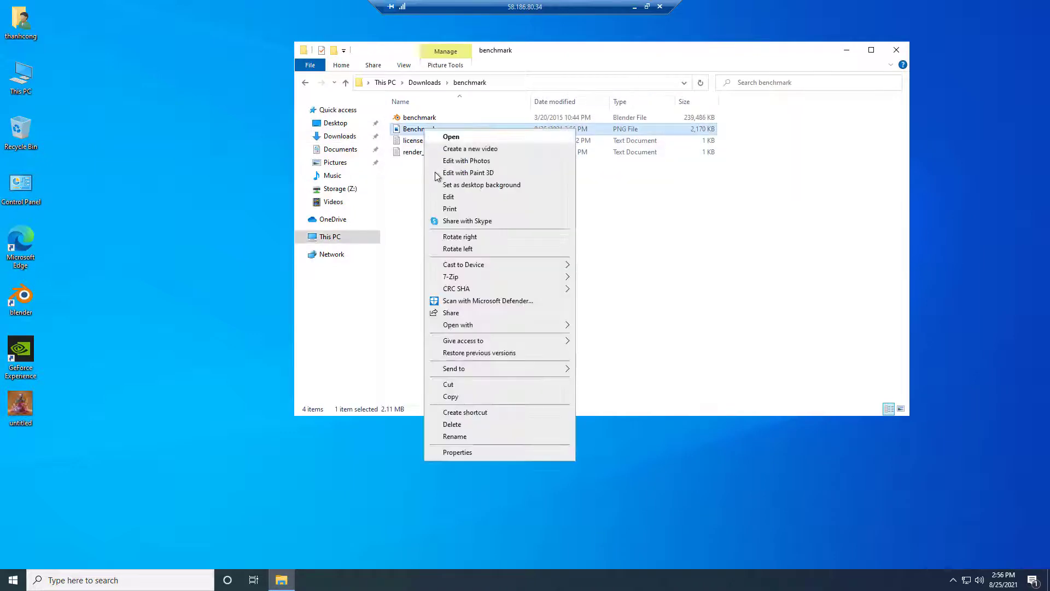
click(460, 396)
right_click(134, 386)
click(156, 435)
click(896, 50)
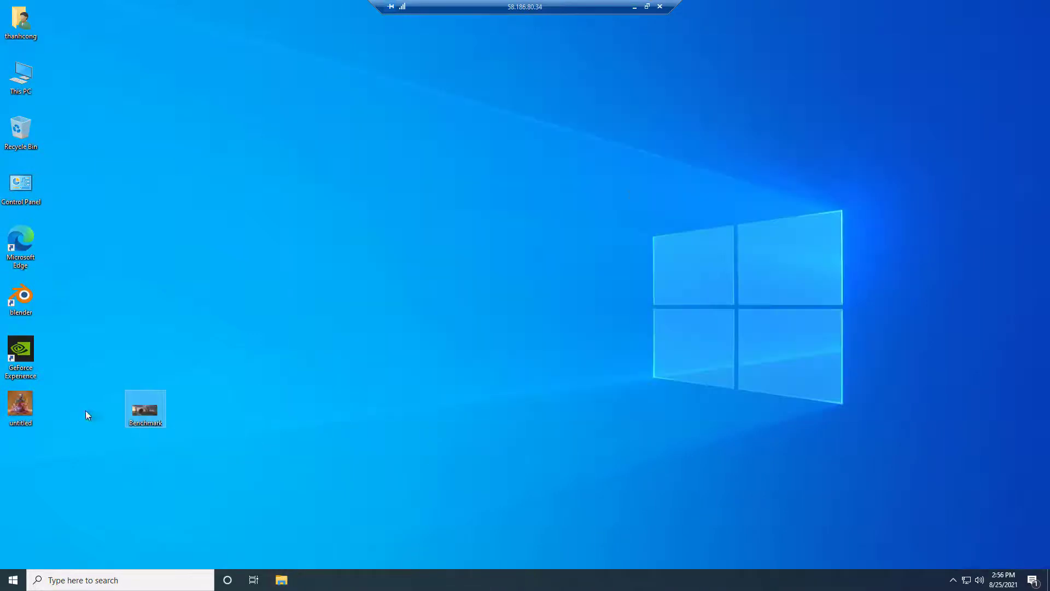
drag(145, 407, 11, 462)
Copy the desktop Benchmark image into the Storage (Z:) drive via This PC
right_click(31, 466)
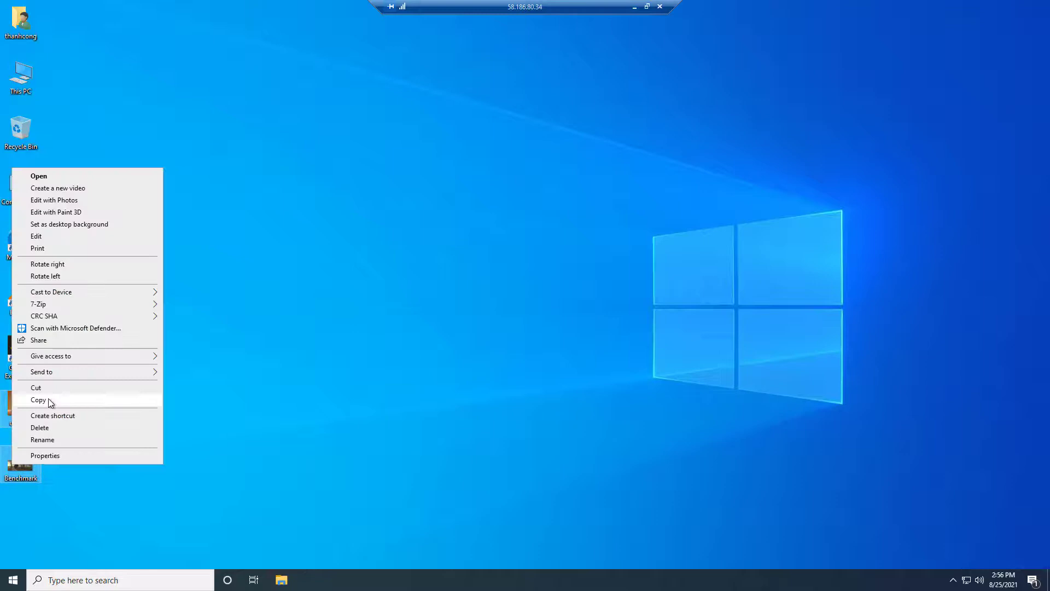
click(48, 400)
double_click(21, 77)
double_click(547, 276)
right_click(440, 203)
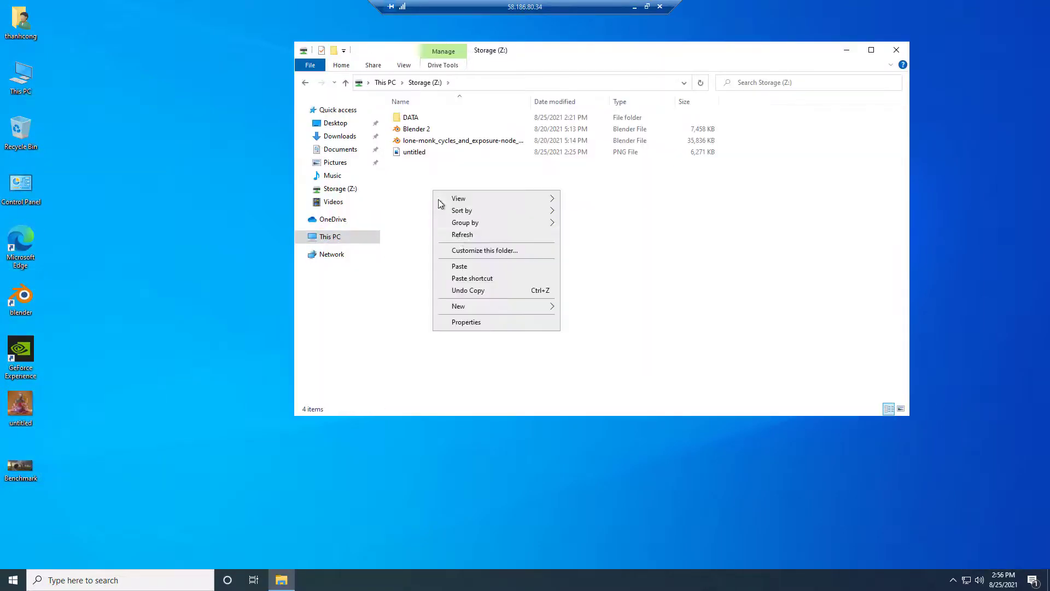
click(464, 266)
Switch the Storage (Z:) view to Large icons, check the Benchmark image, and close the window
click(466, 237)
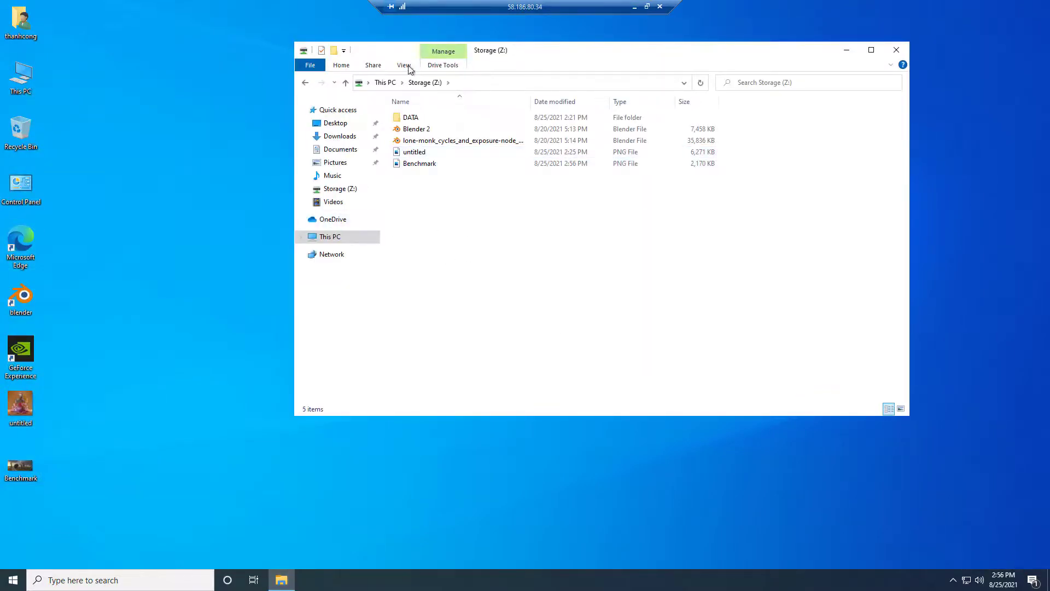
click(403, 65)
click(465, 78)
click(677, 131)
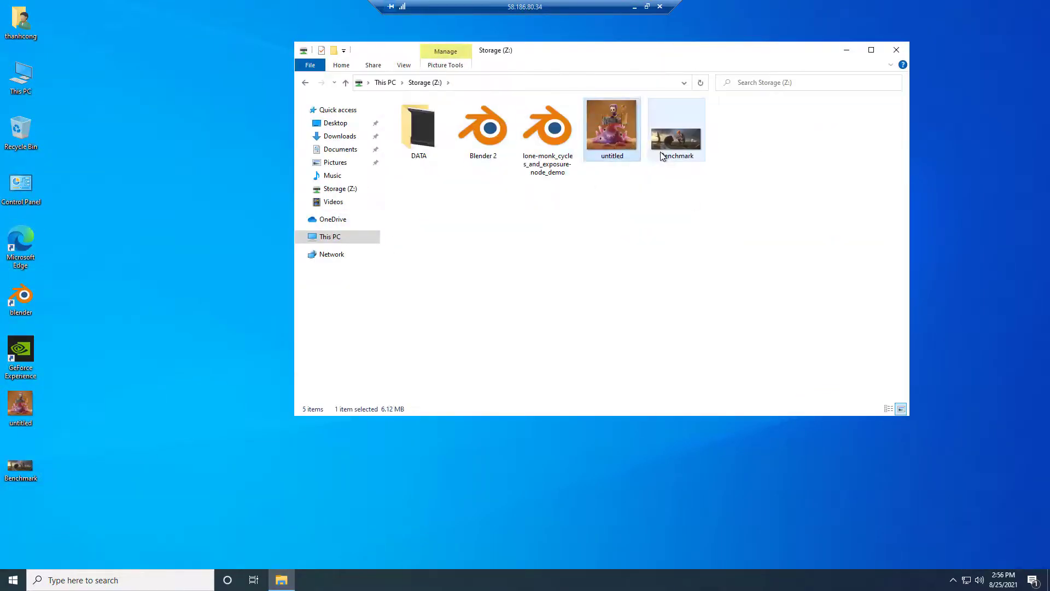
click(894, 52)
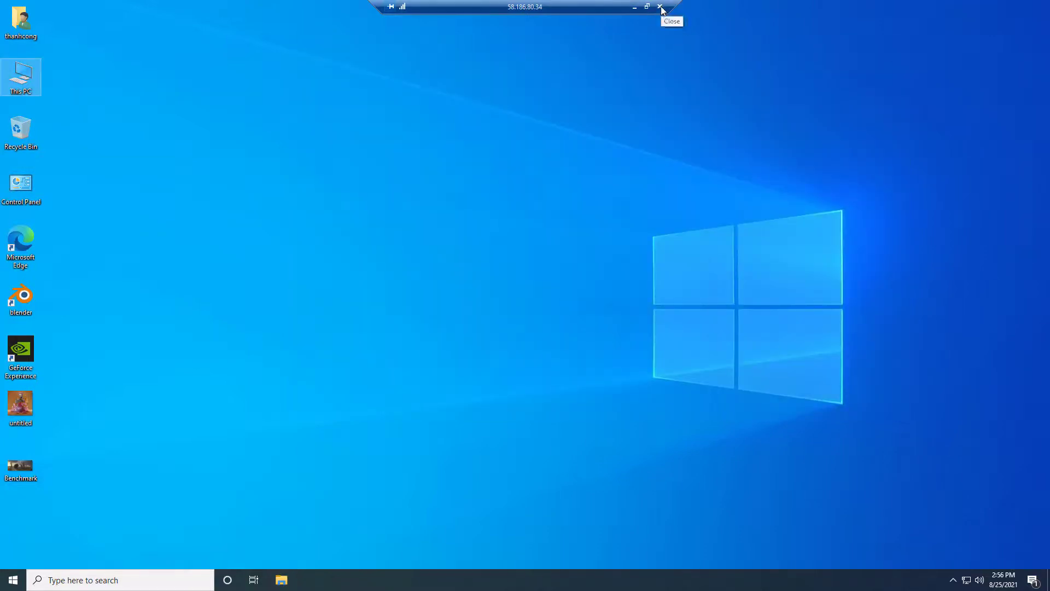